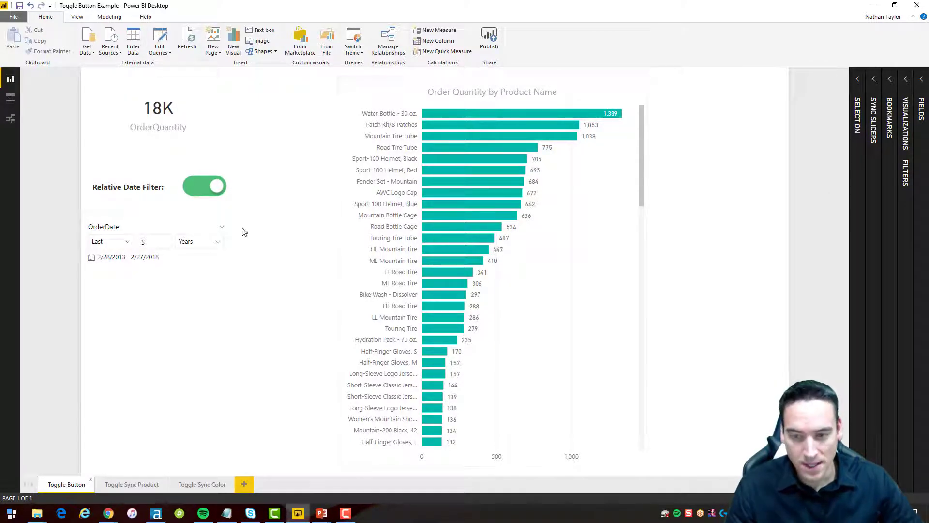
Test the relative date filter toggle off and on, then go to the Toggle Sync Product page
ctrl+click(201, 190)
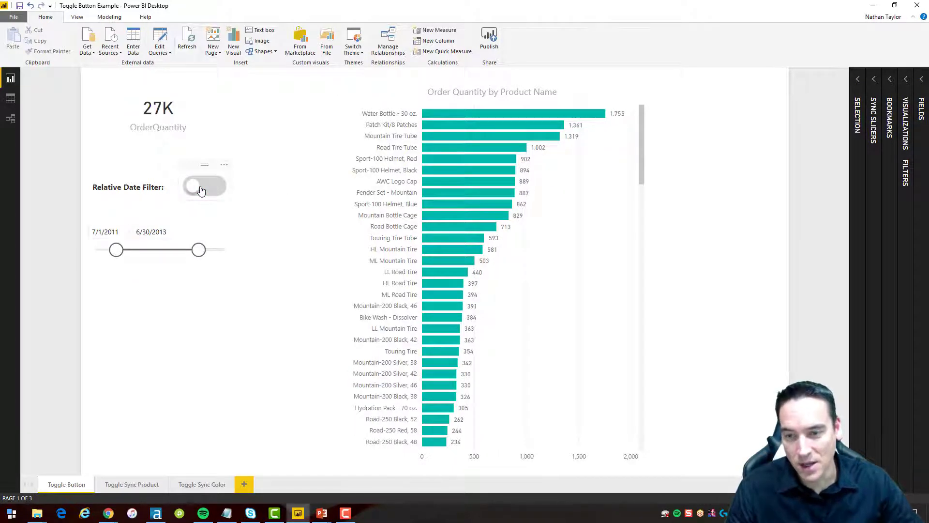
ctrl+click(202, 190)
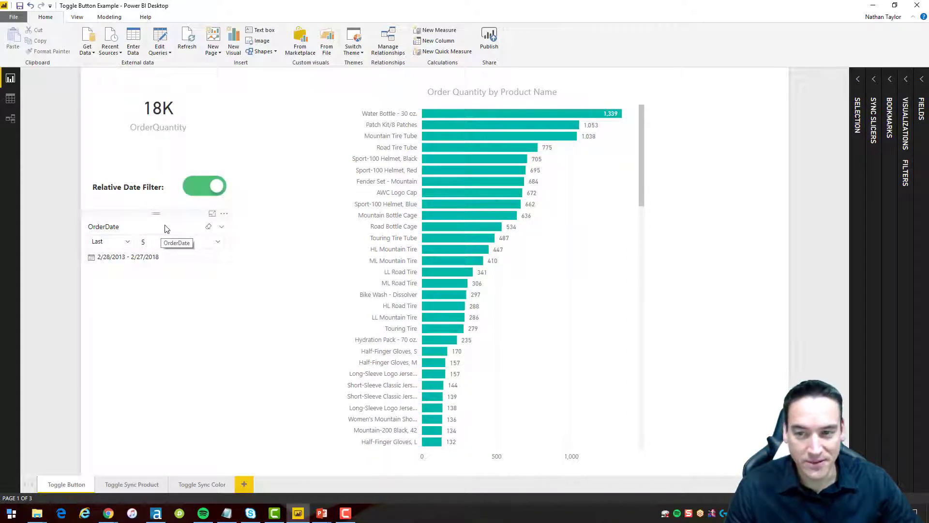
ctrl+click(200, 192)
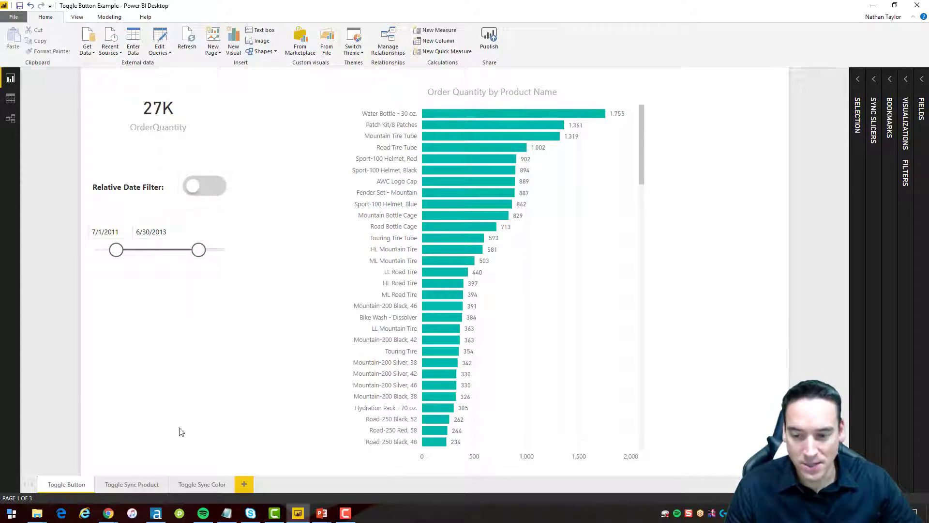
click(150, 488)
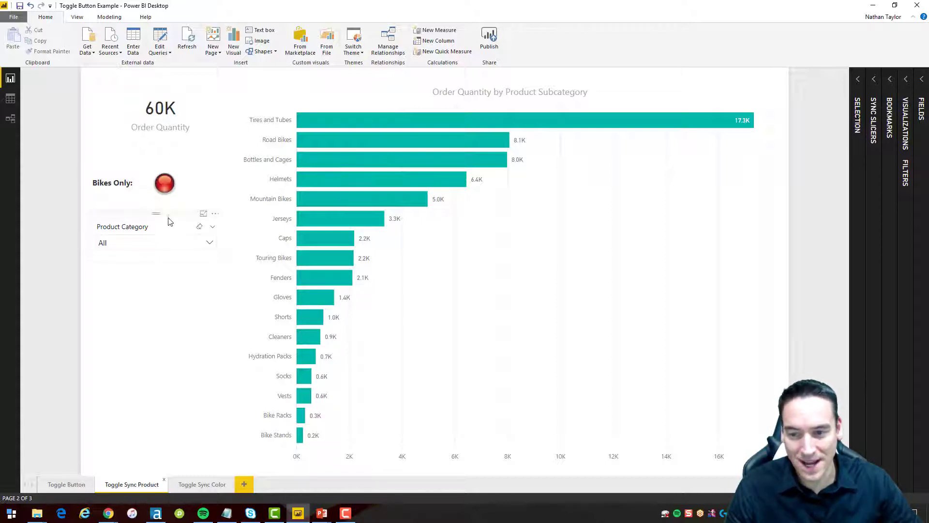
ctrl+click(164, 186)
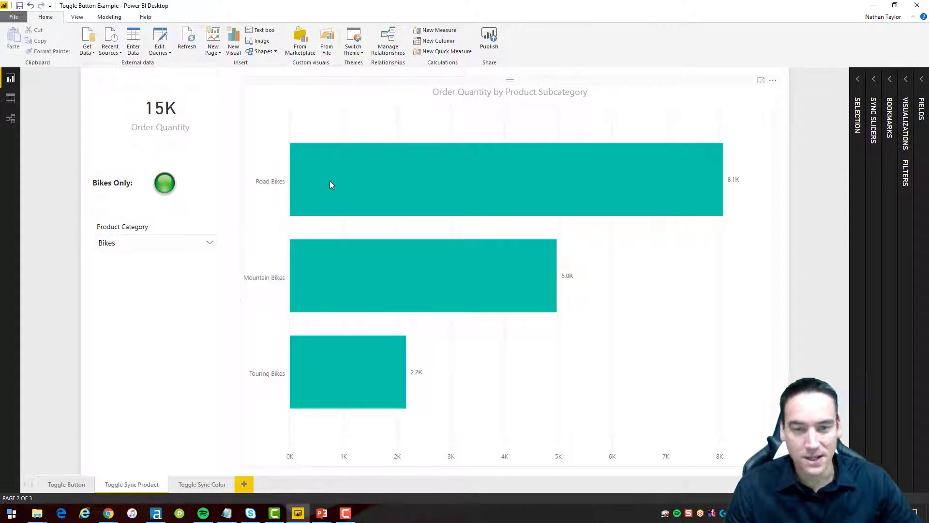
click(171, 186)
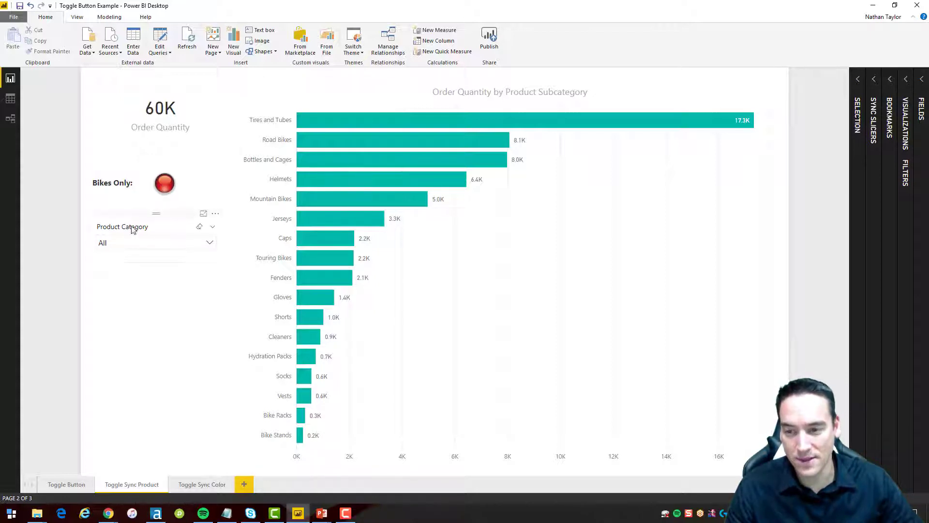
click(214, 485)
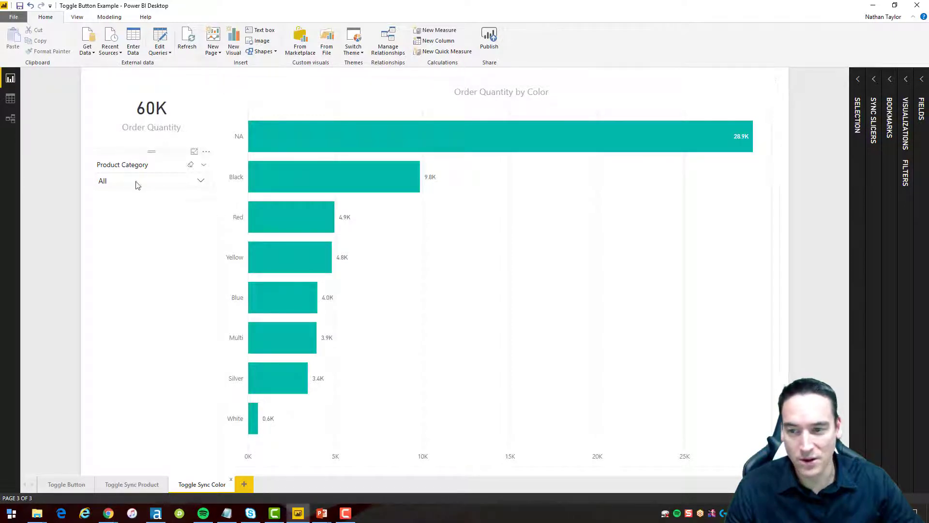
click(143, 485)
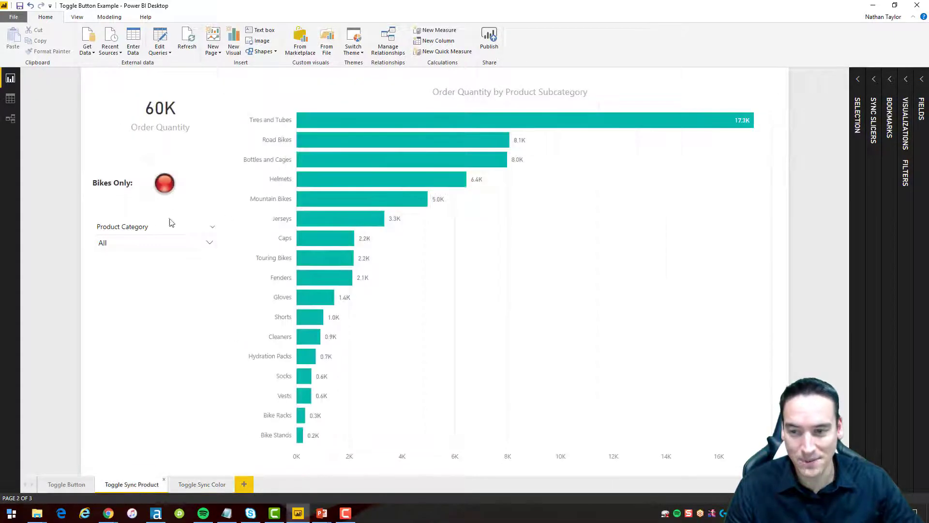
click(164, 184)
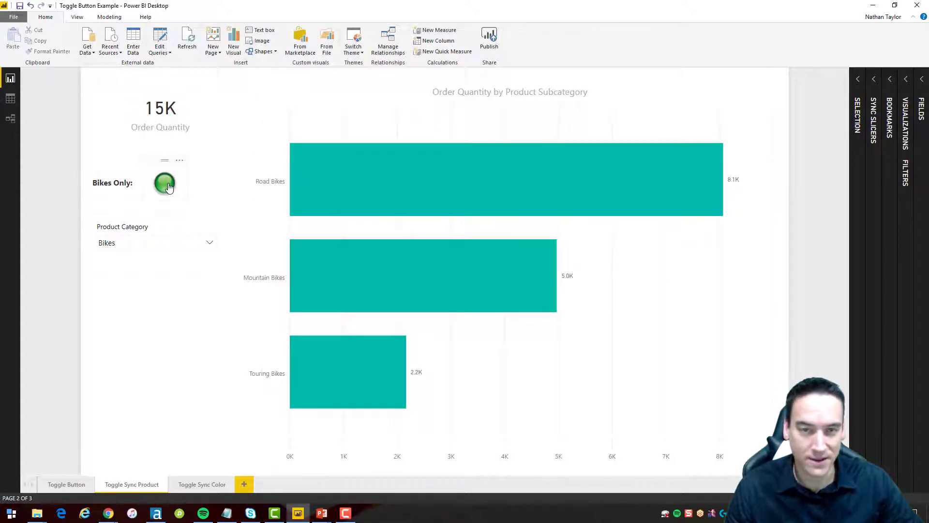
click(210, 486)
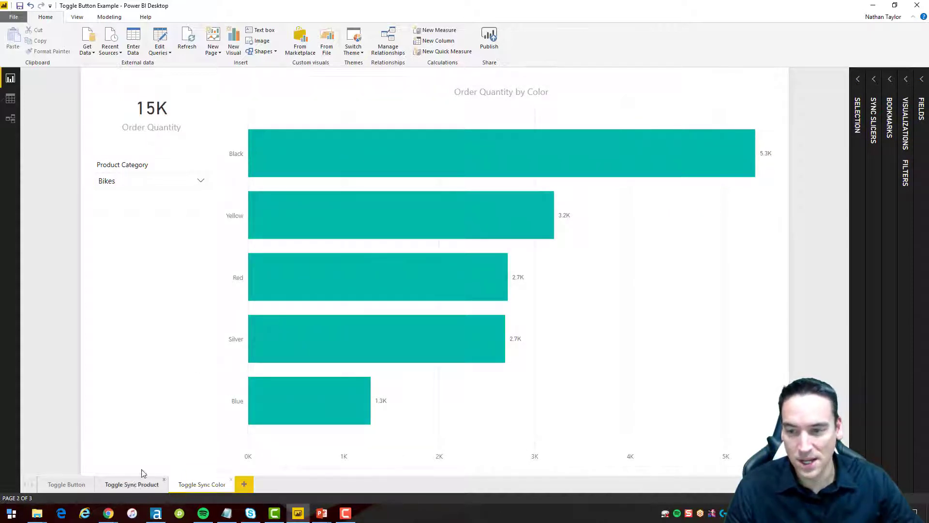
click(137, 485)
click(165, 184)
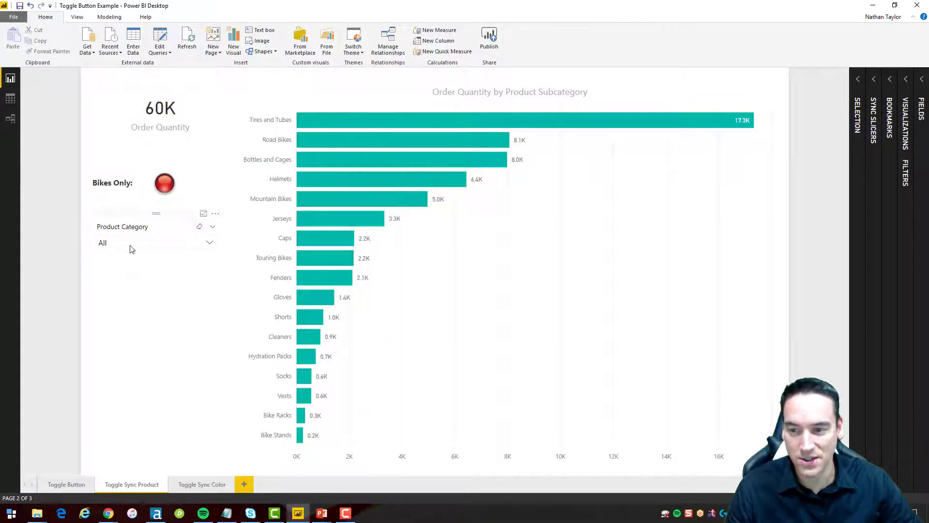
click(217, 484)
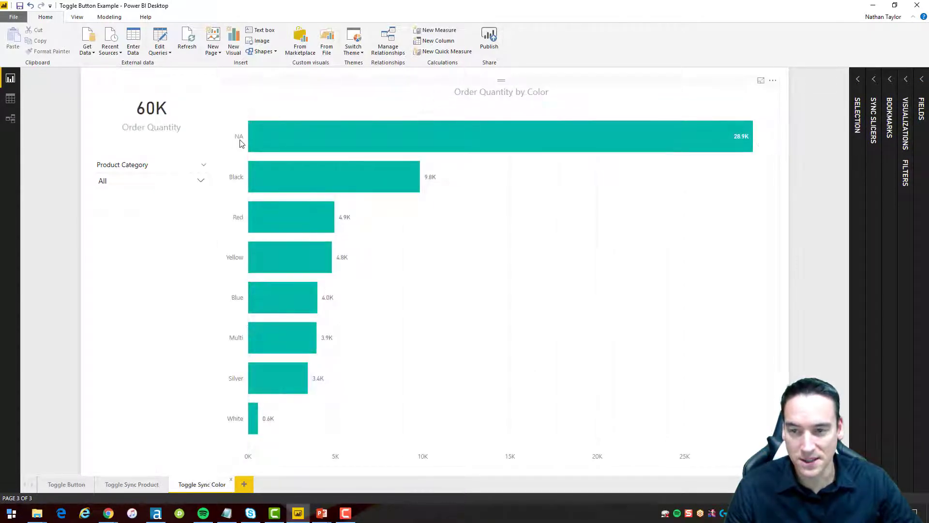
click(147, 485)
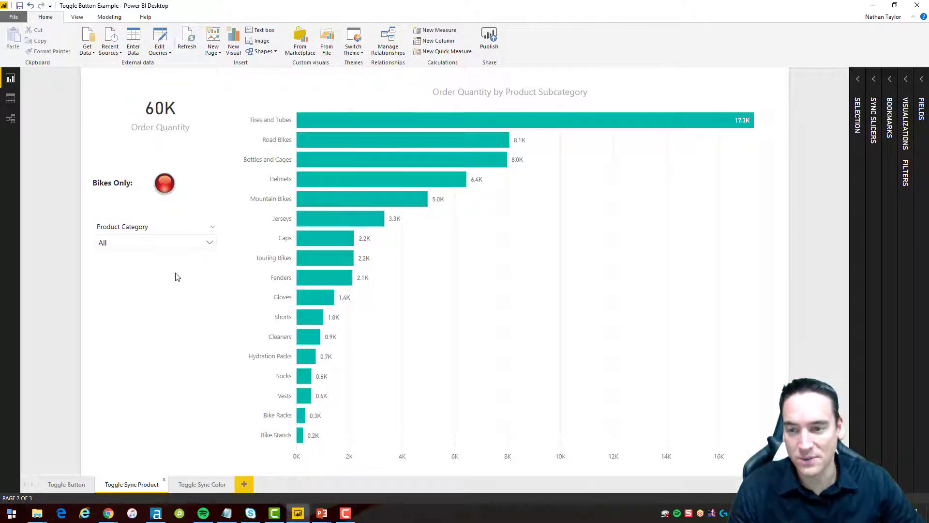
Select the red Bikes Only button image and delete it
click(153, 167)
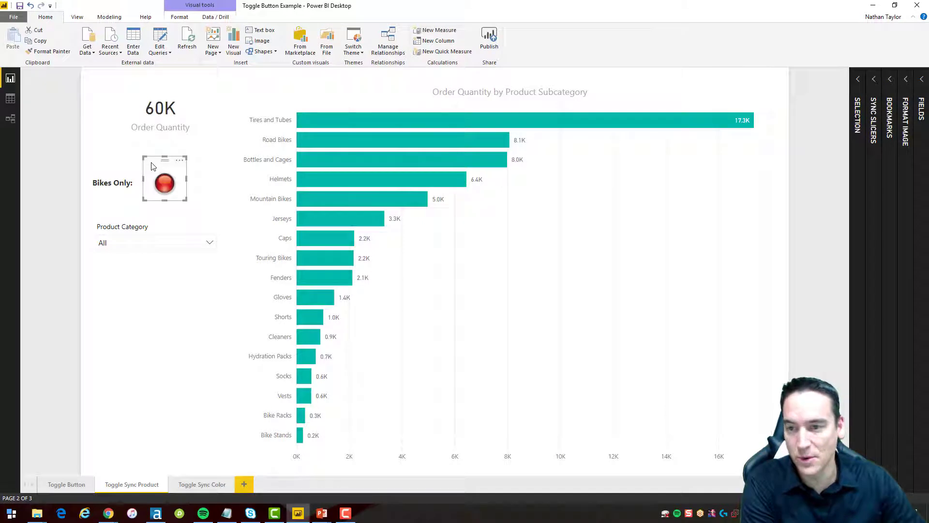
key(Delete)
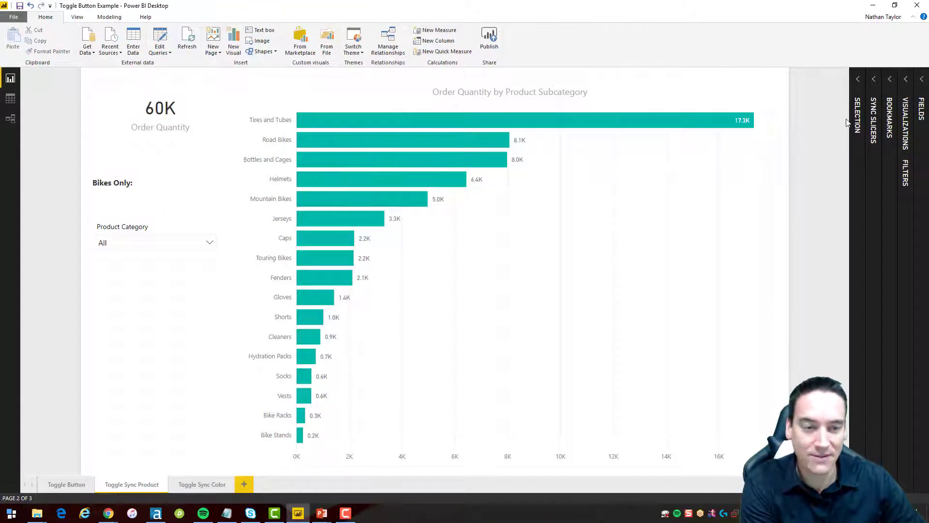
click(18, 18)
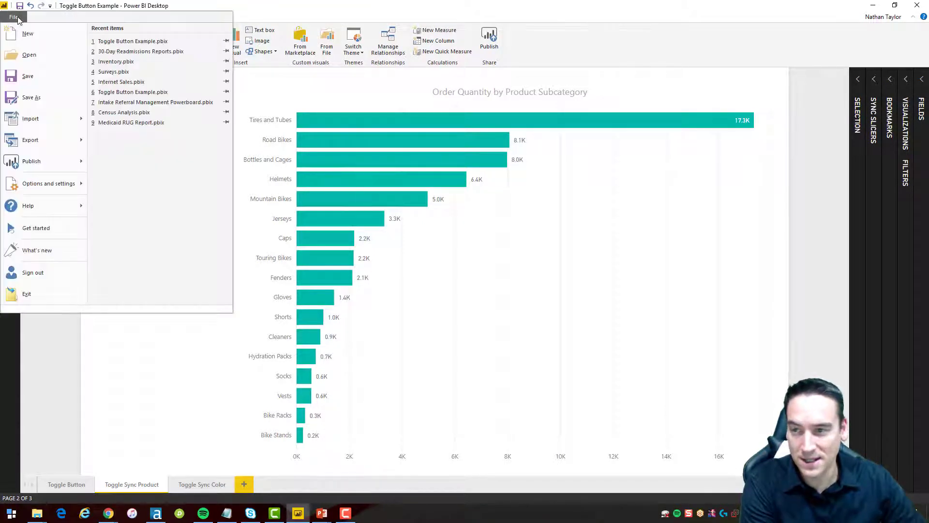
click(34, 183)
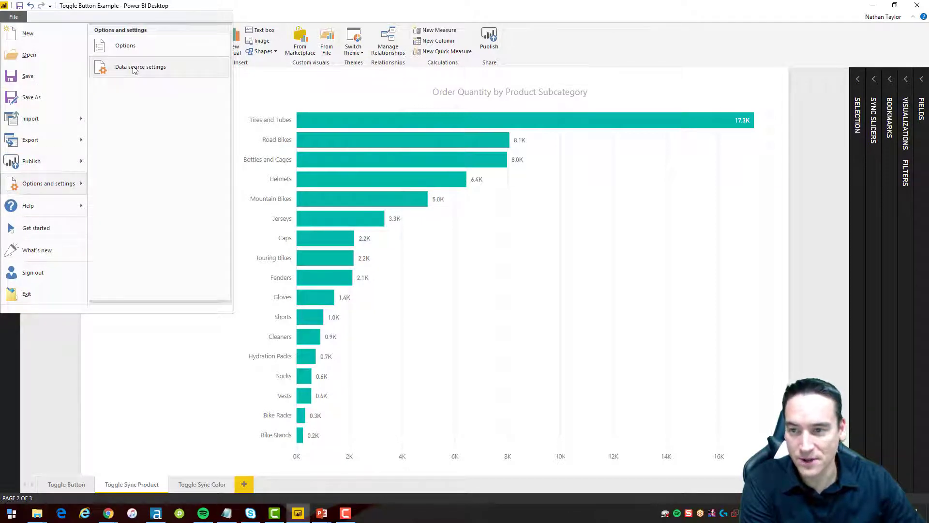
click(239, 184)
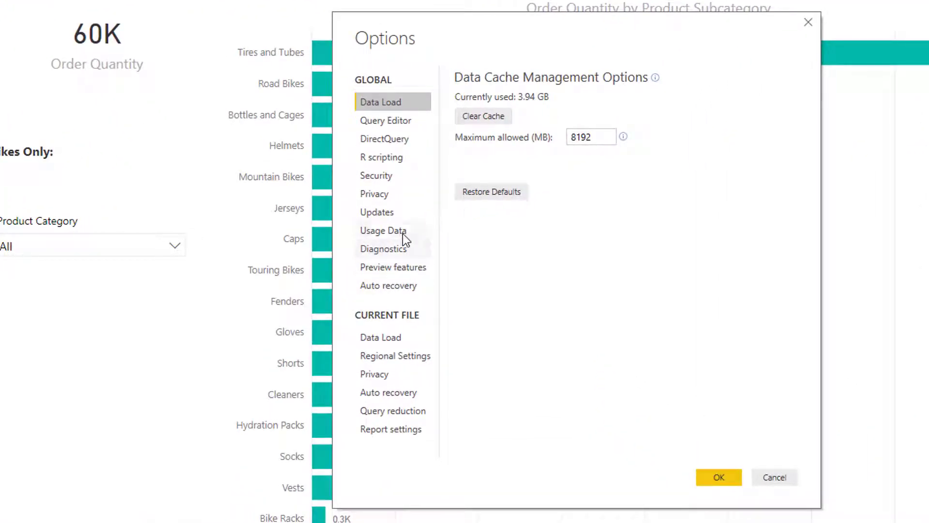
click(376, 267)
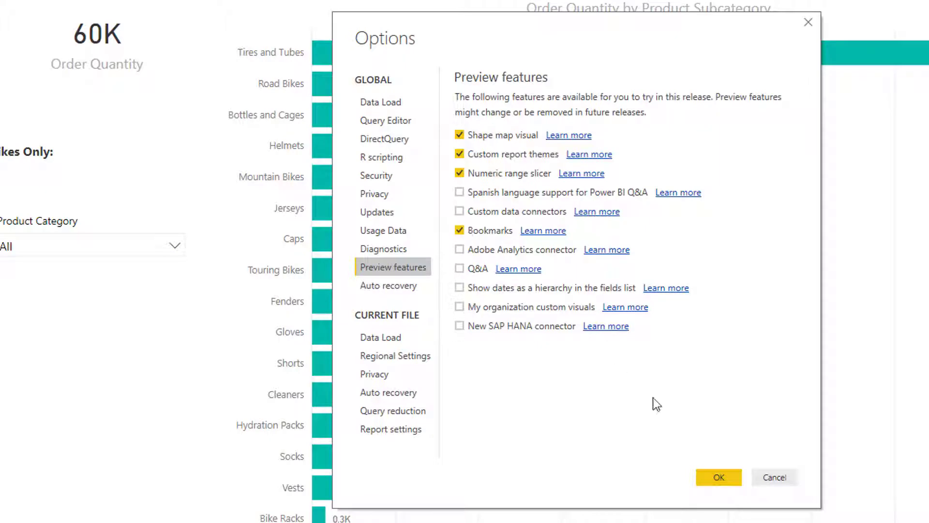
click(774, 478)
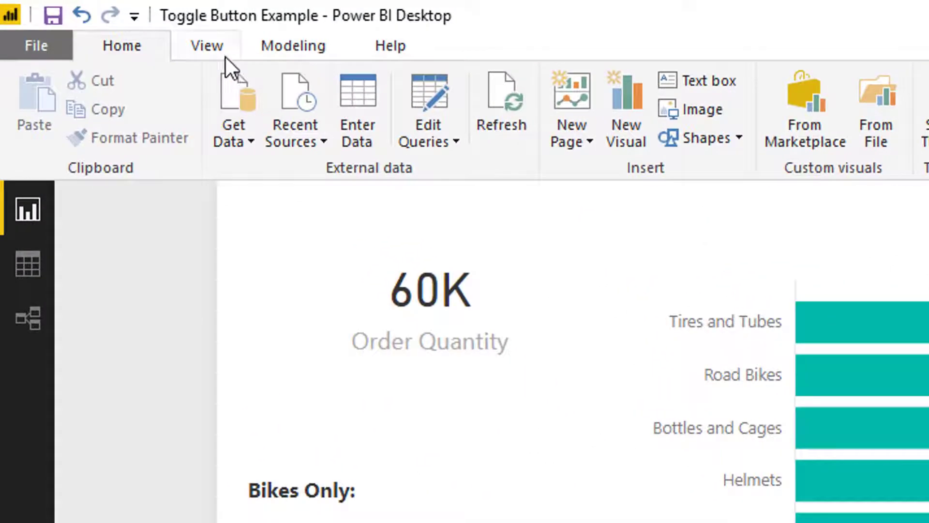
Show the Selection, Sync slicers, Bookmarks and Visualizations panes
click(87, 21)
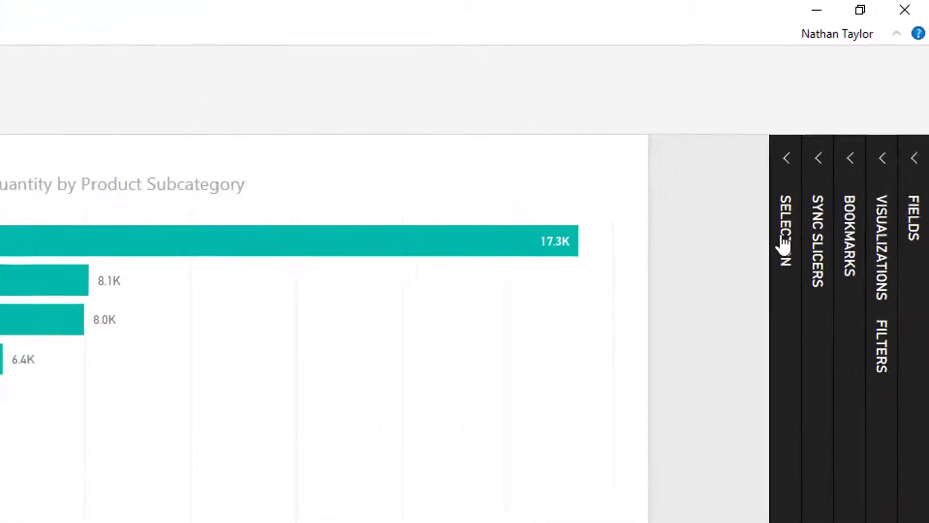
click(844, 145)
click(863, 155)
click(839, 259)
click(871, 259)
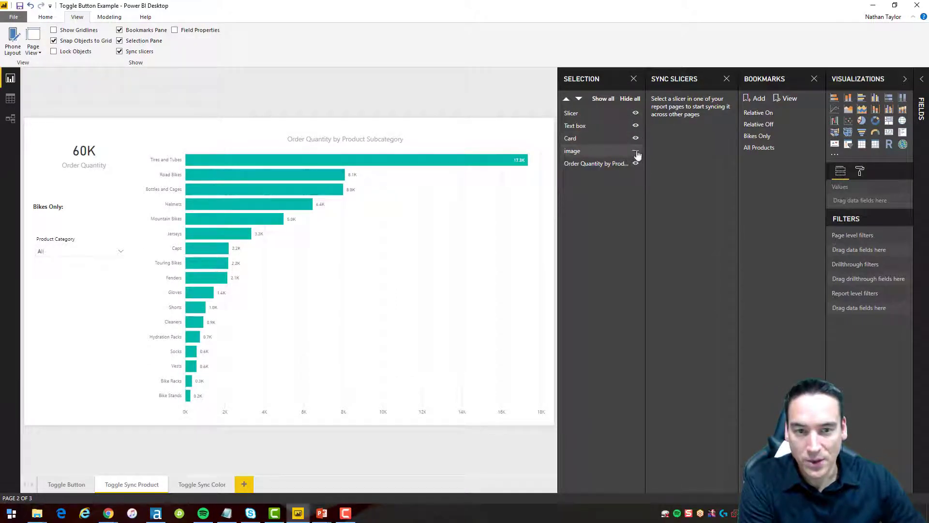
Unhide and delete the green button image, then delete the Product Category slicer
click(636, 152)
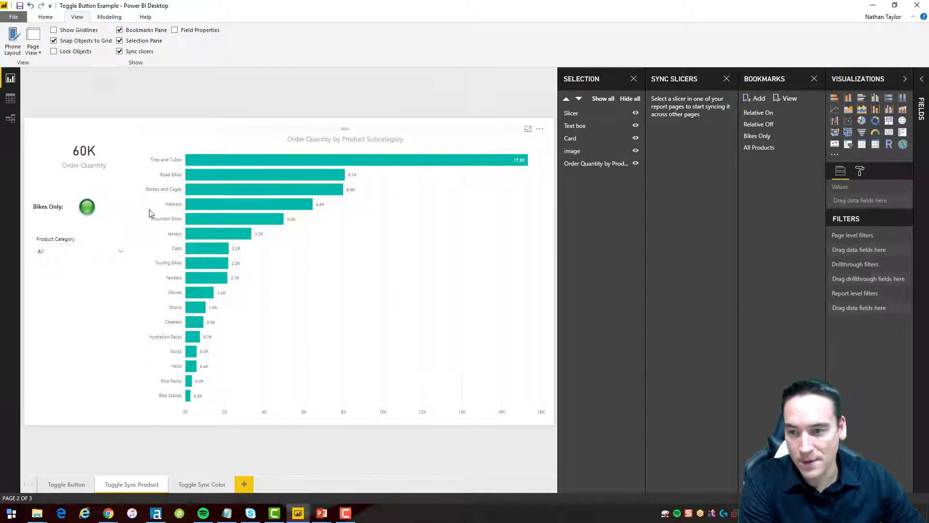
click(81, 193)
key(Delete)
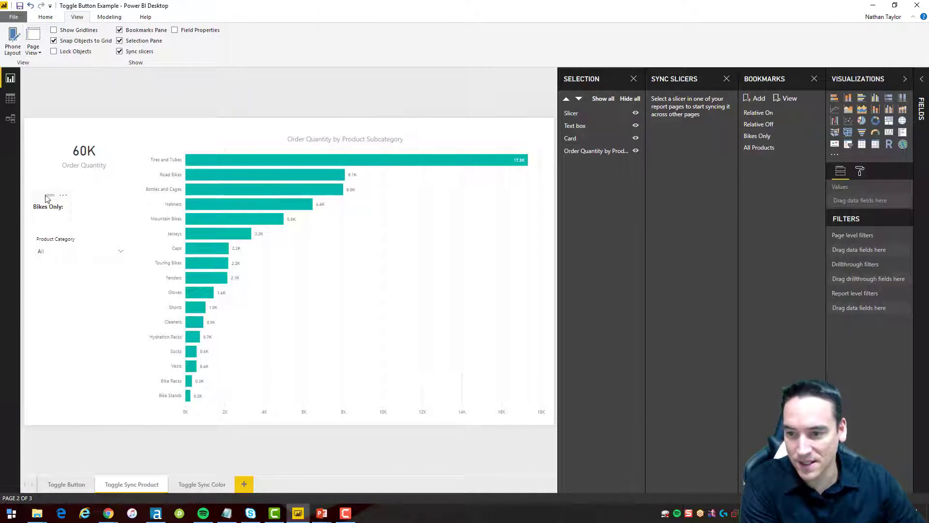
click(54, 235)
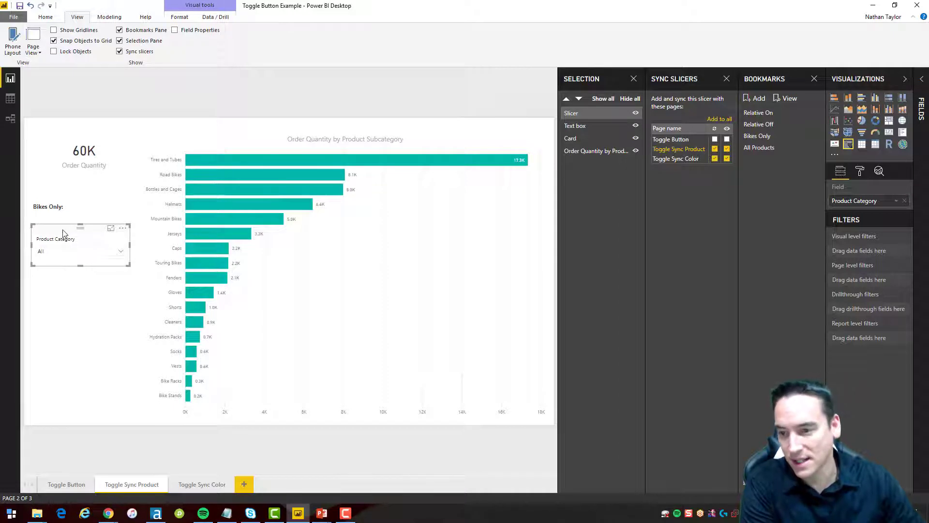
key(Delete)
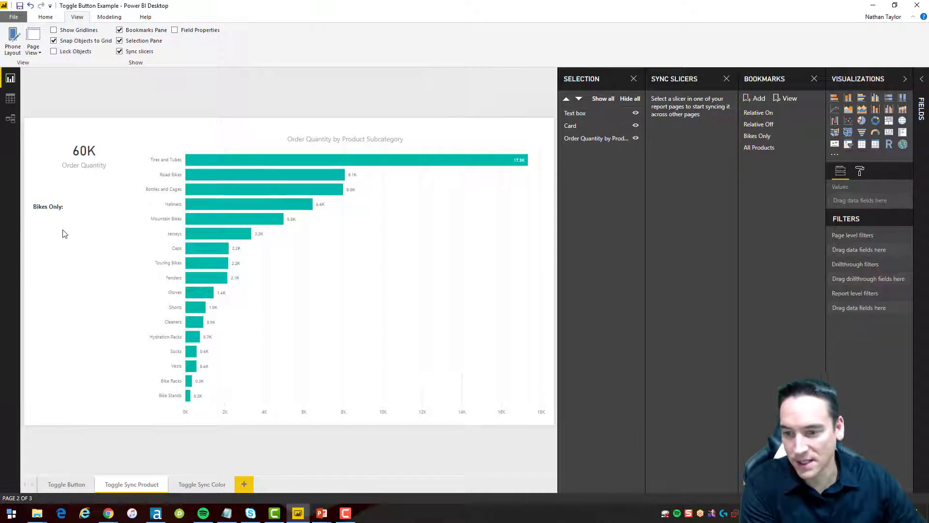
Compare the Toggle Sync Color and Toggle Sync Product pages, ending on Toggle Sync Product
click(201, 484)
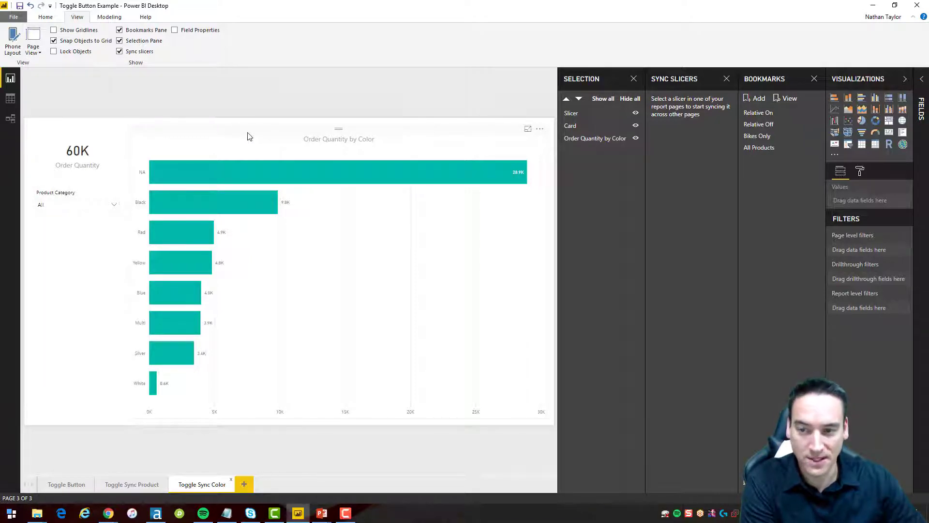
click(131, 484)
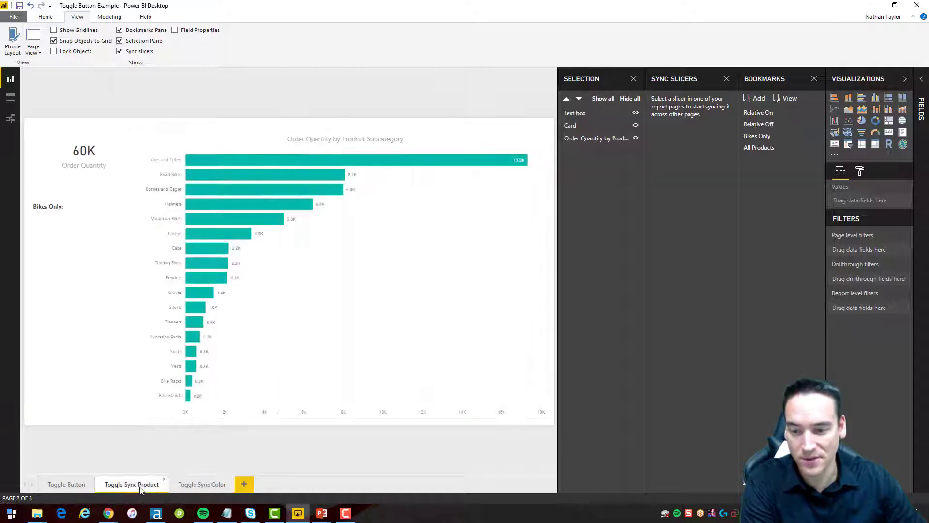
click(201, 480)
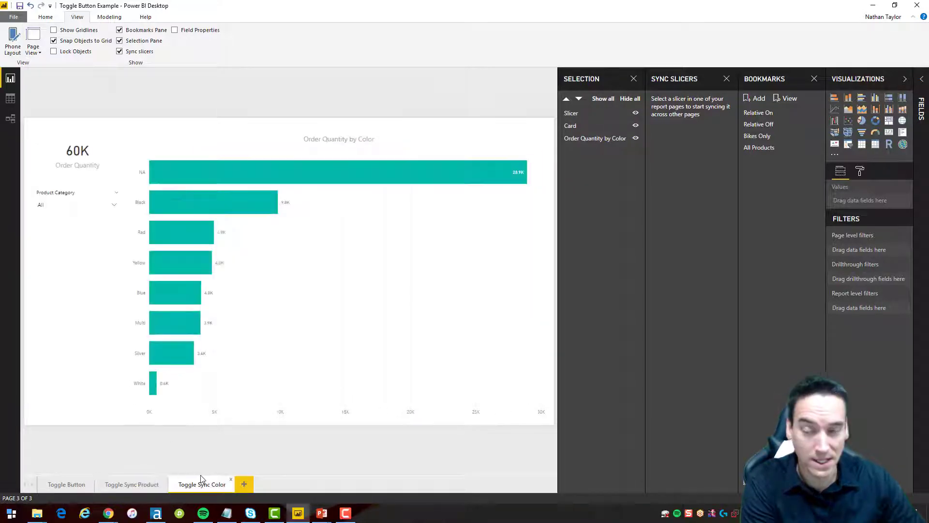
click(131, 483)
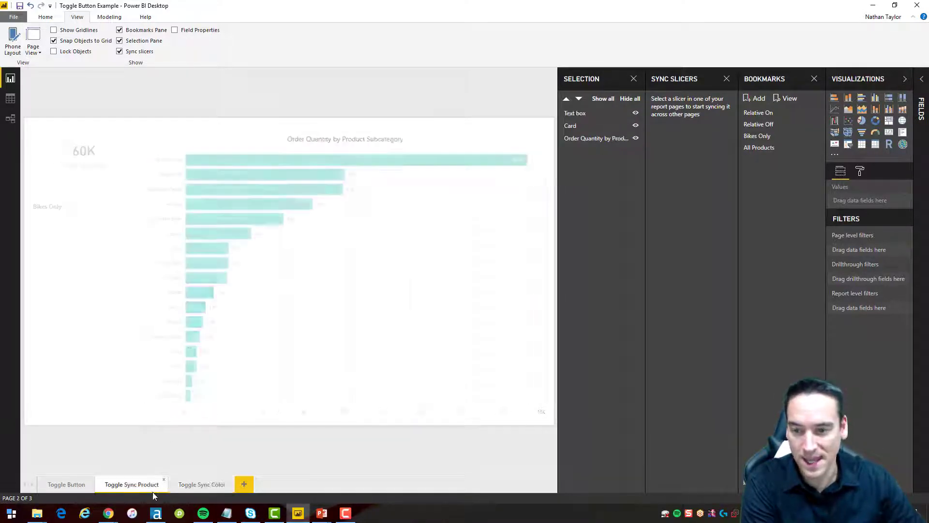
click(200, 484)
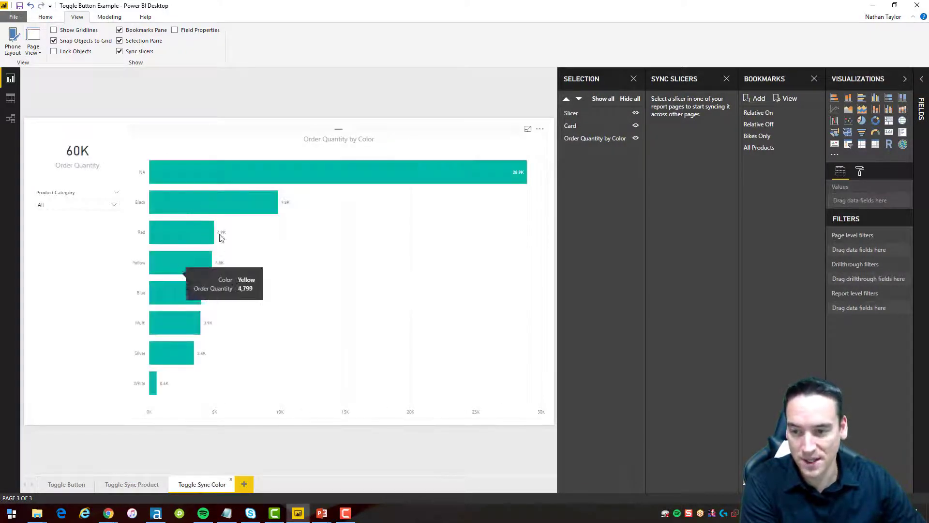
click(134, 485)
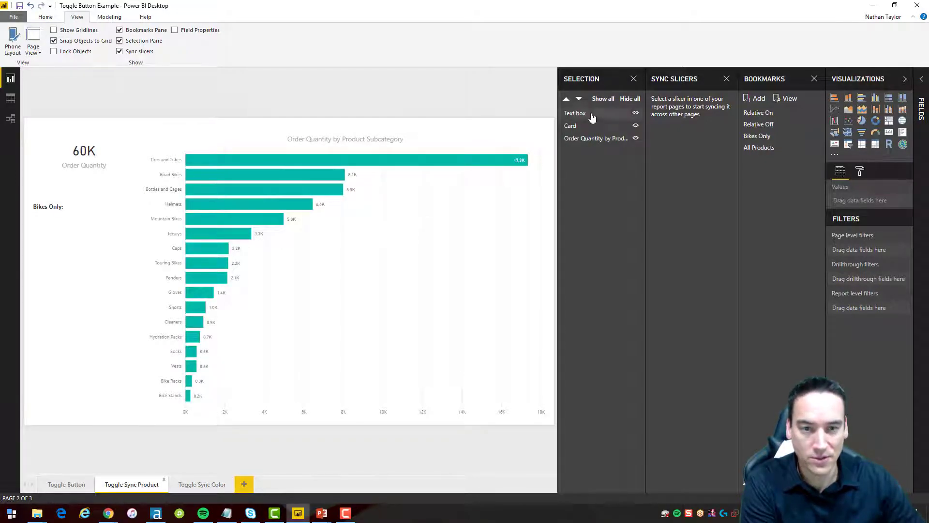
Add a DimProductCategory EnglishProductCategoryName slicer below the Bikes Only label
click(634, 83)
click(682, 82)
click(818, 80)
click(857, 81)
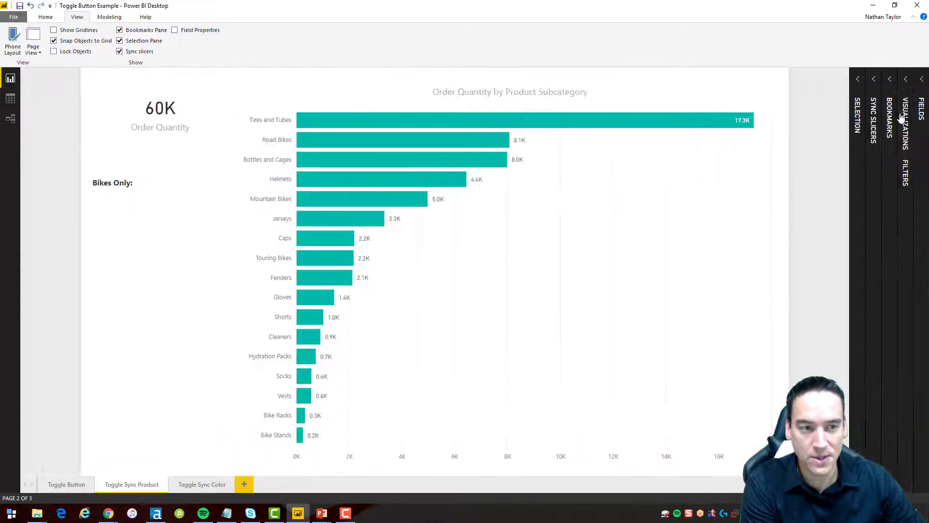
click(921, 104)
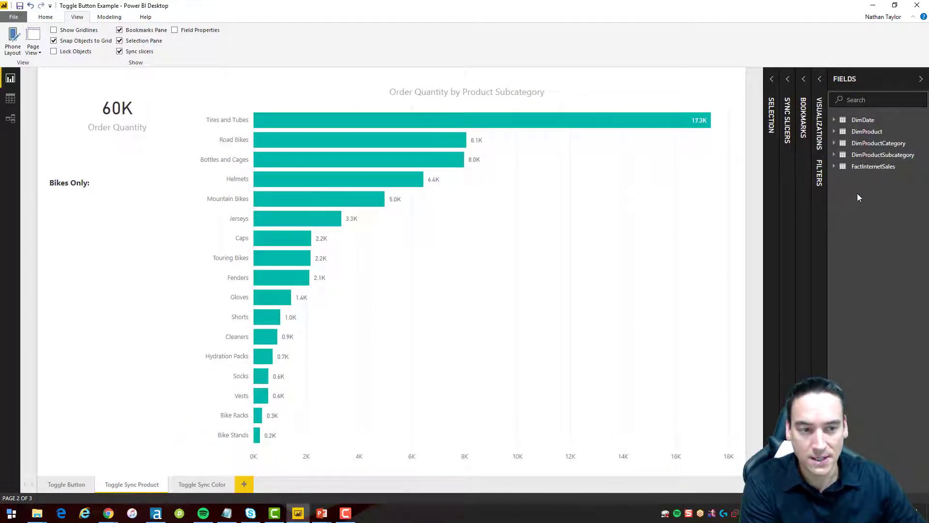
click(834, 133)
click(834, 134)
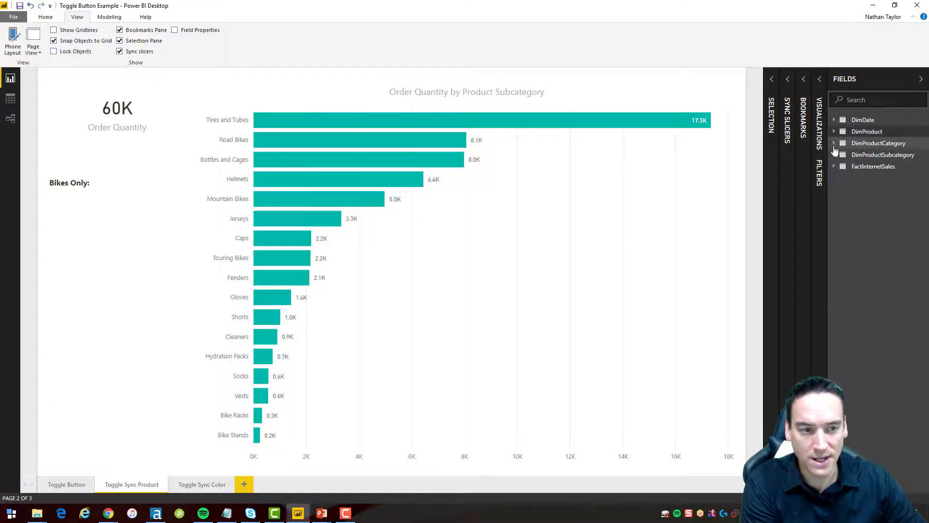
click(833, 145)
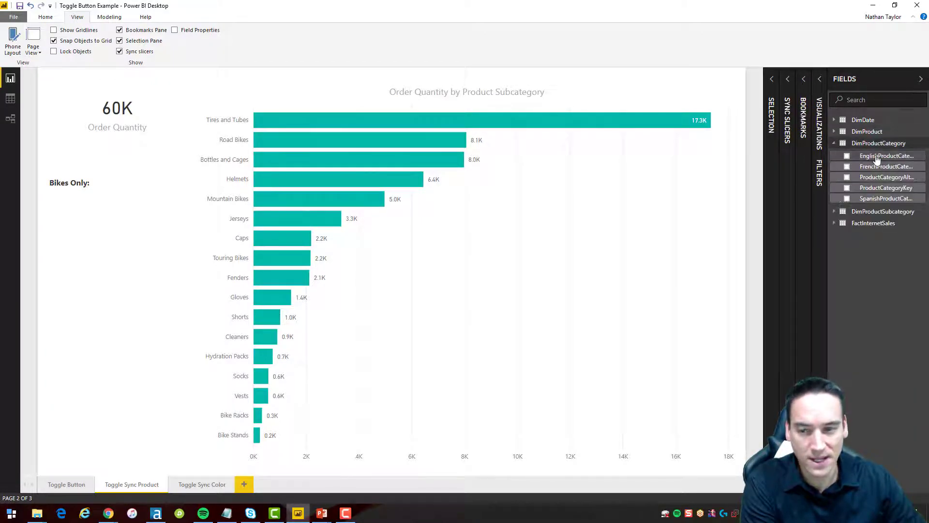
drag(874, 155, 94, 245)
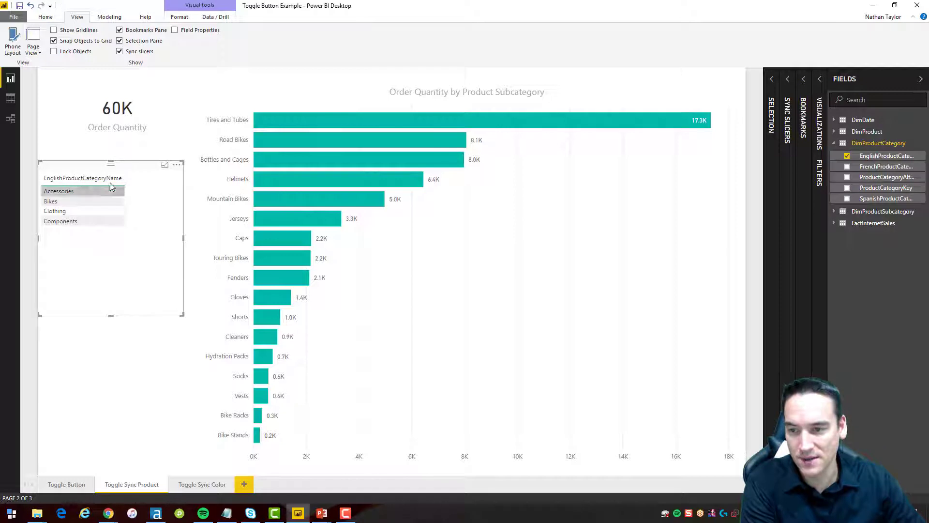
drag(93, 170, 95, 220)
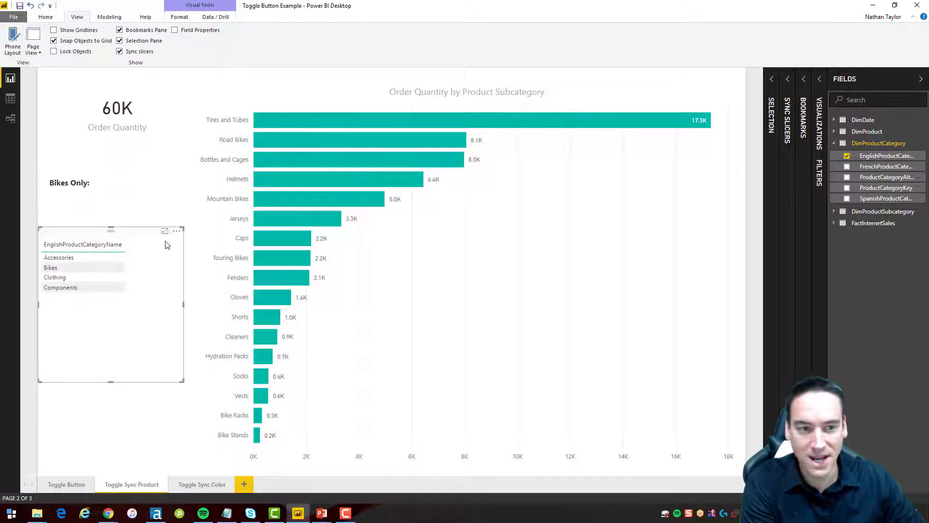
Make the category slicer a dropdown and shrink it to sit just under Bikes Only
click(873, 79)
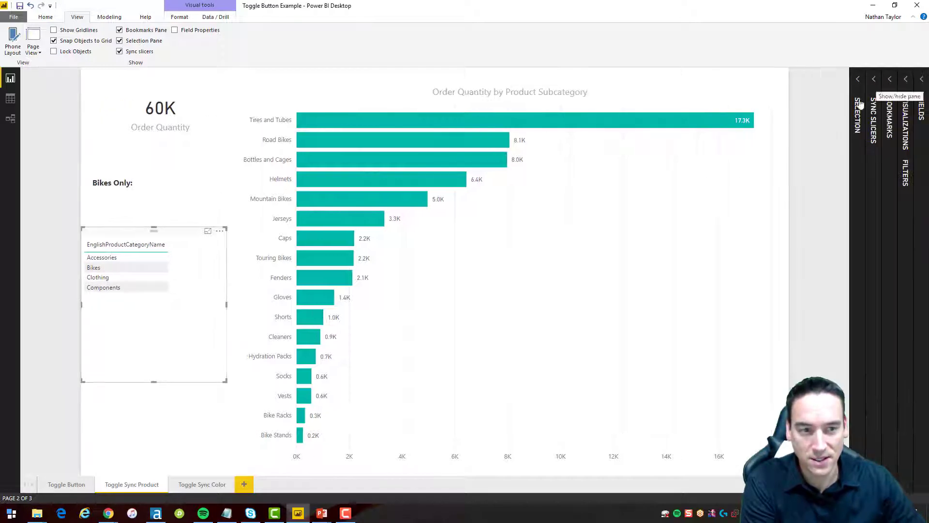
click(907, 124)
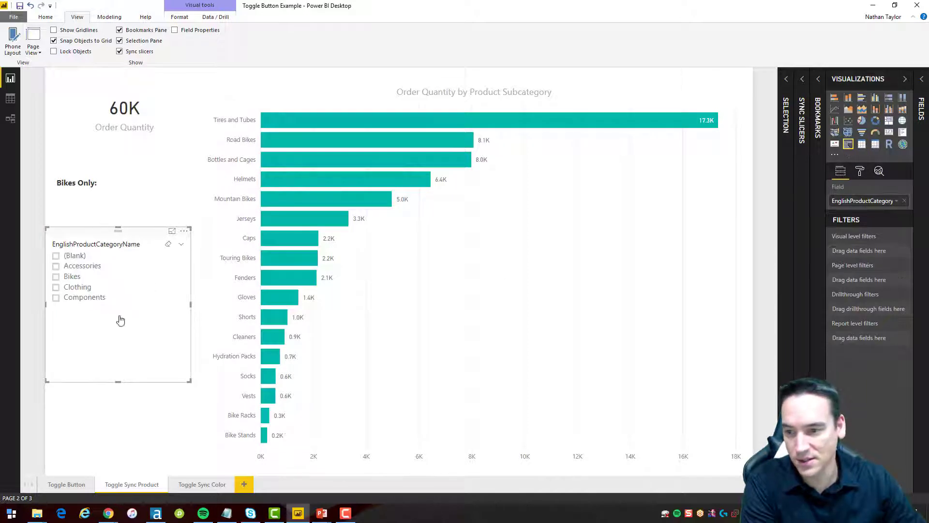
click(181, 244)
click(186, 272)
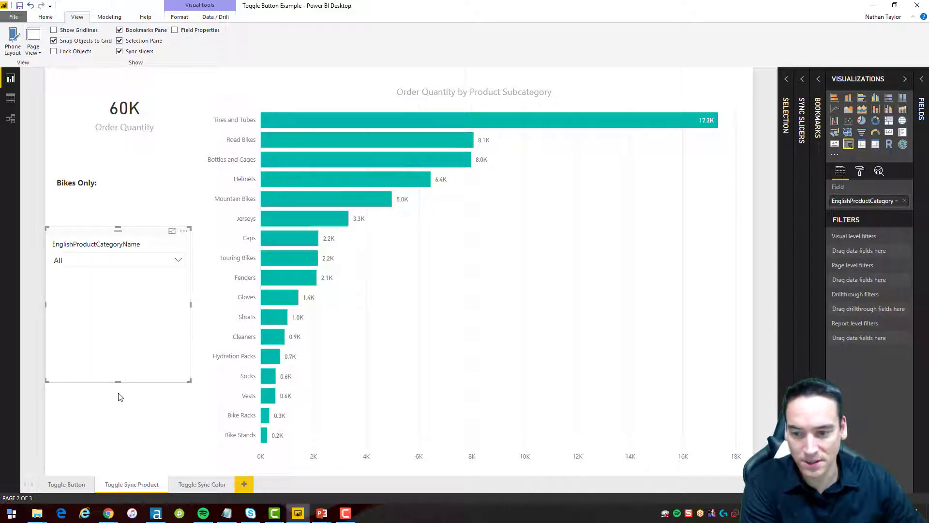
drag(120, 383, 121, 280)
click(120, 281)
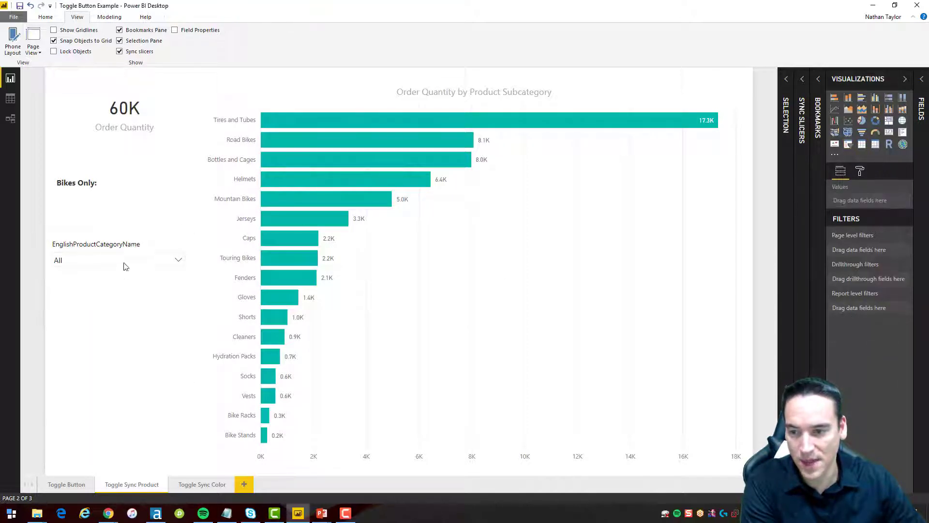
click(106, 236)
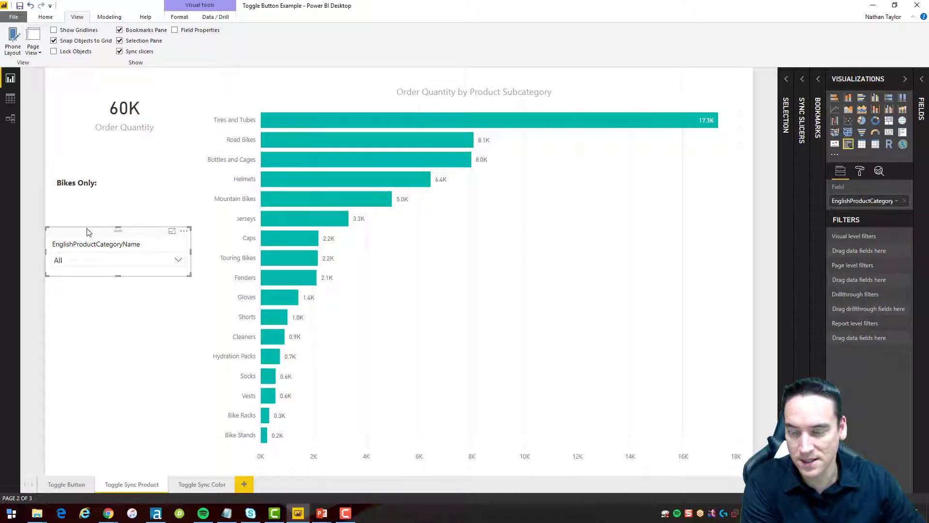
drag(89, 229, 88, 221)
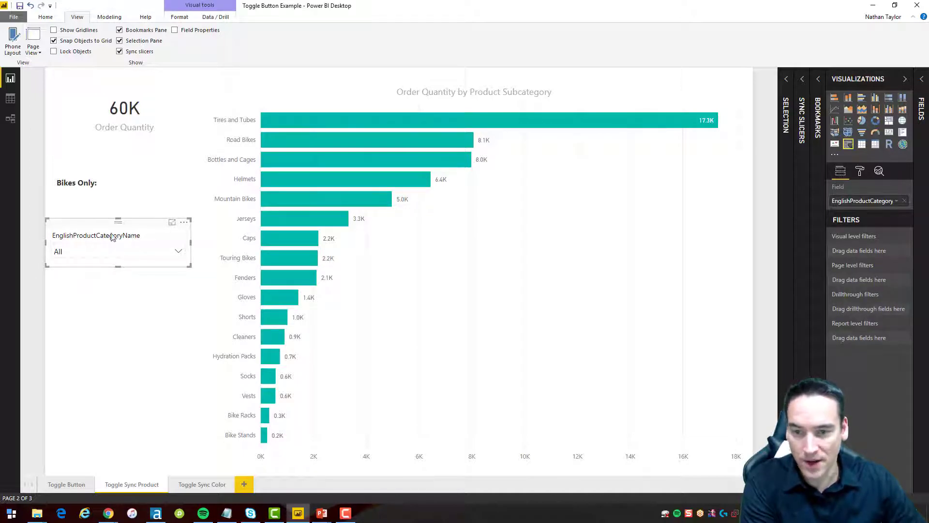
In the Bookmarks pane, delete the Bikes Only and All Products bookmarks via their options menus
click(817, 126)
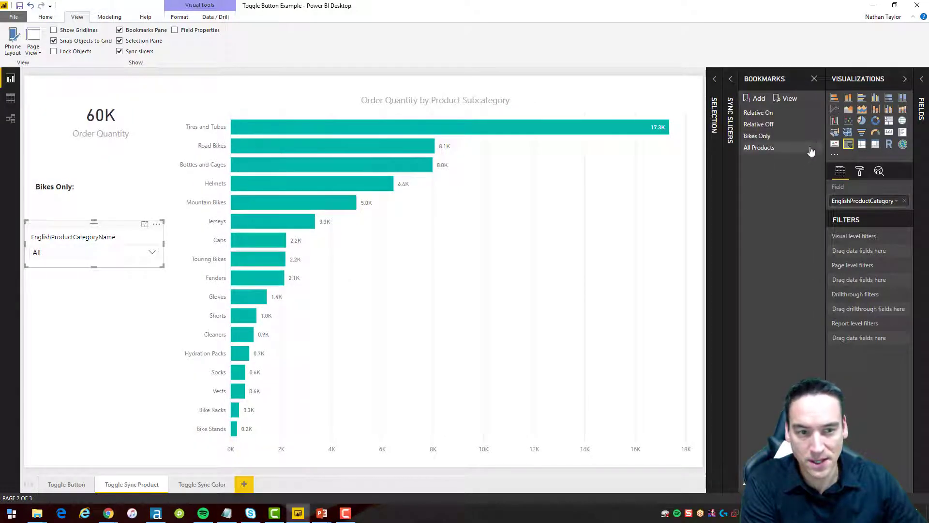
click(817, 138)
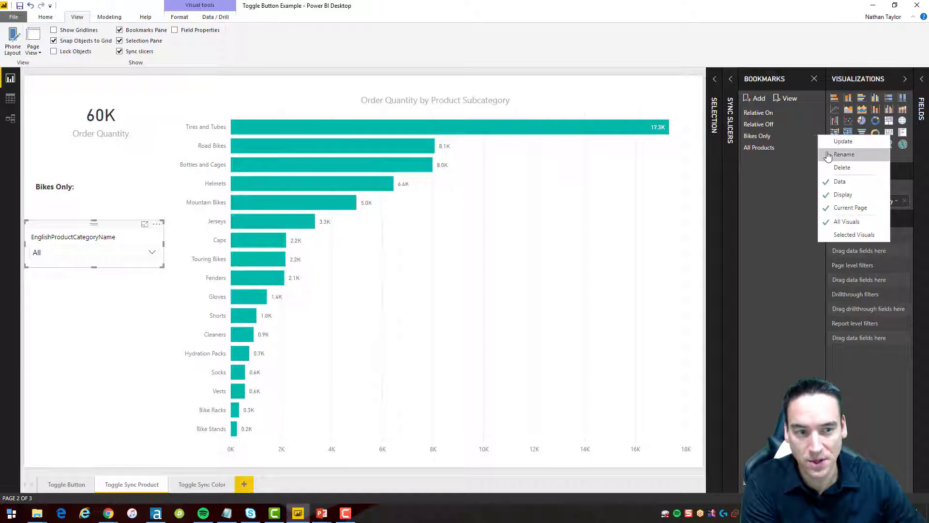
click(829, 168)
click(819, 137)
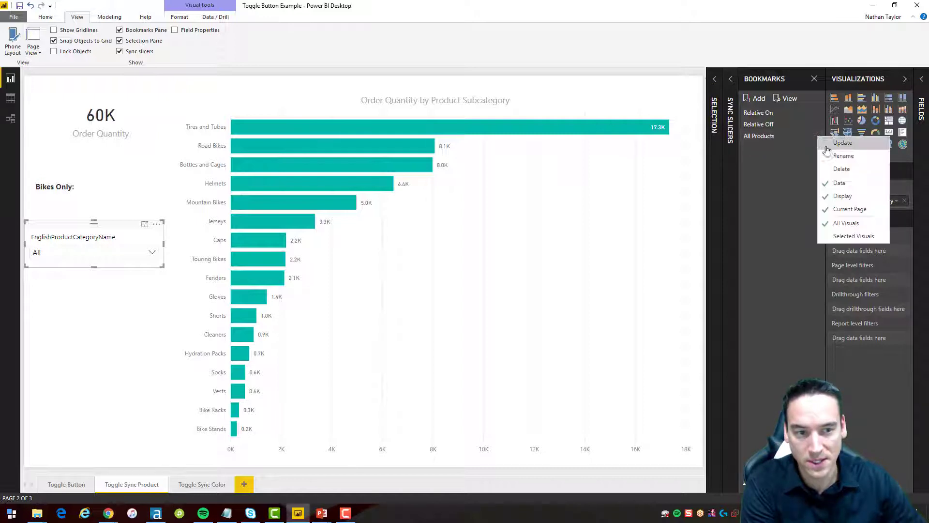
click(837, 169)
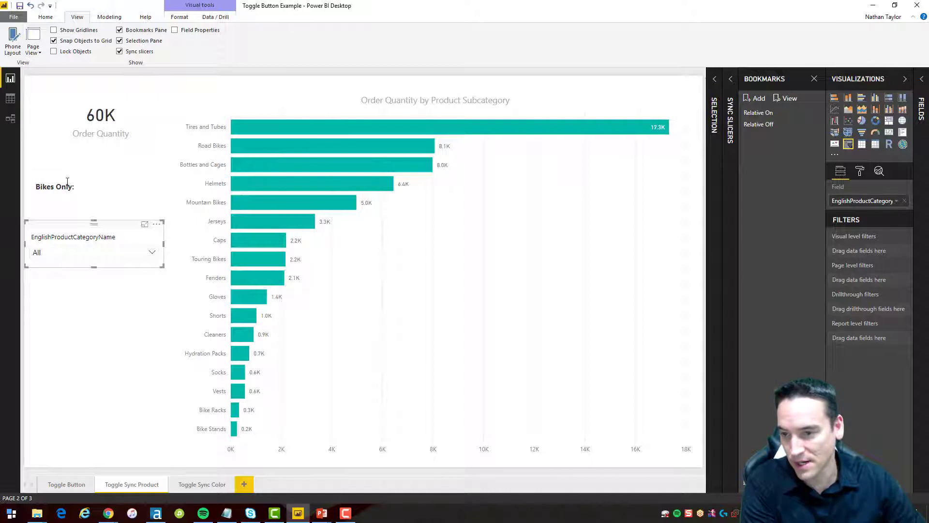
click(46, 17)
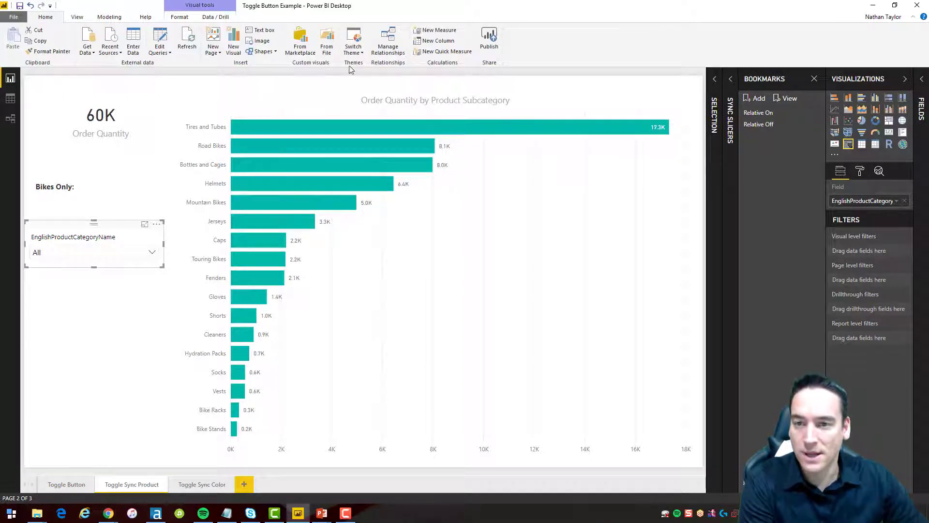
Insert the Grnbutton.jpg image and shrink it to a small button below the slicer
click(260, 42)
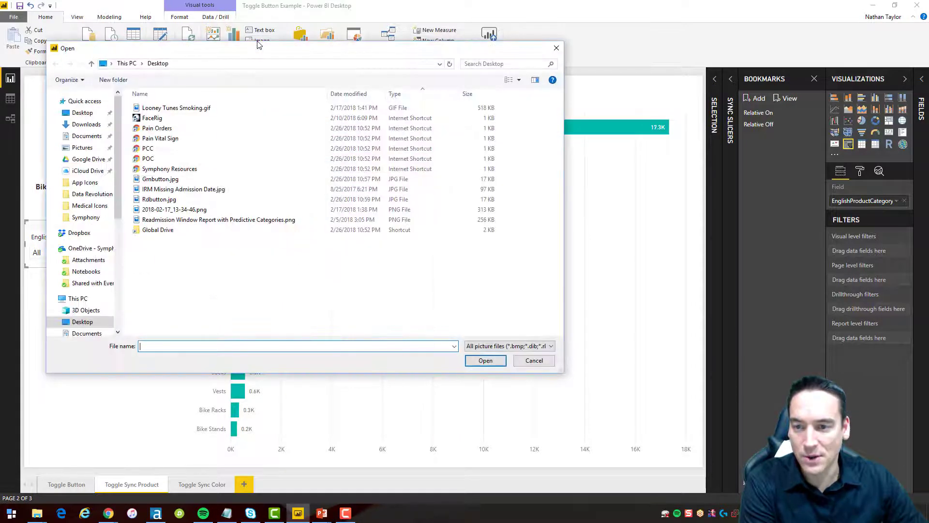
click(232, 179)
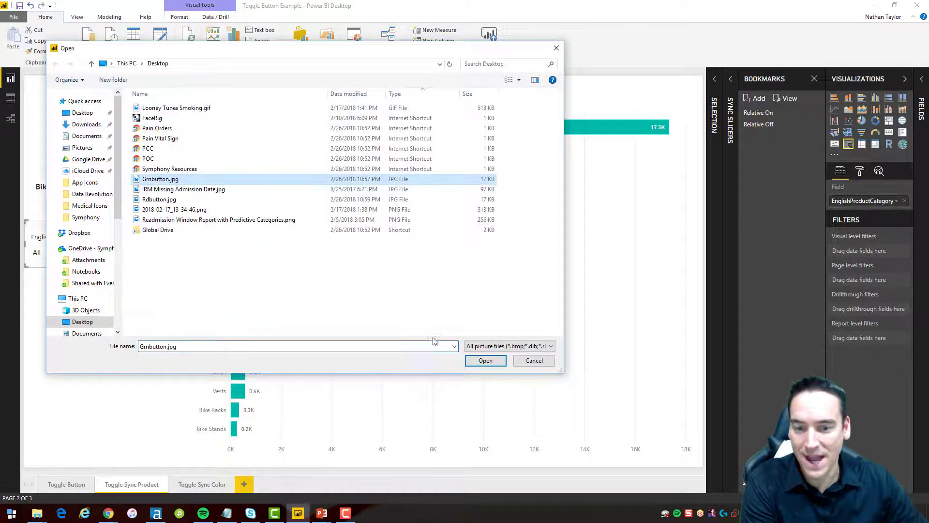
click(485, 360)
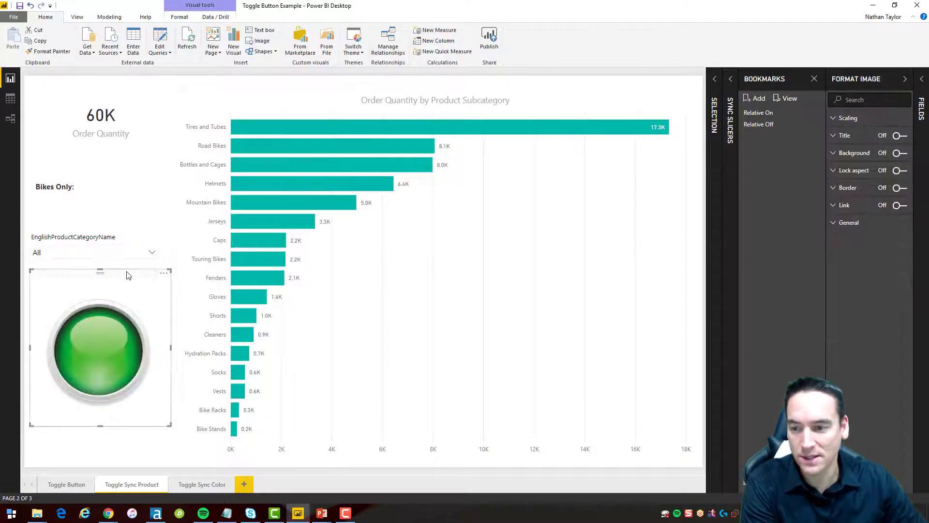
click(849, 222)
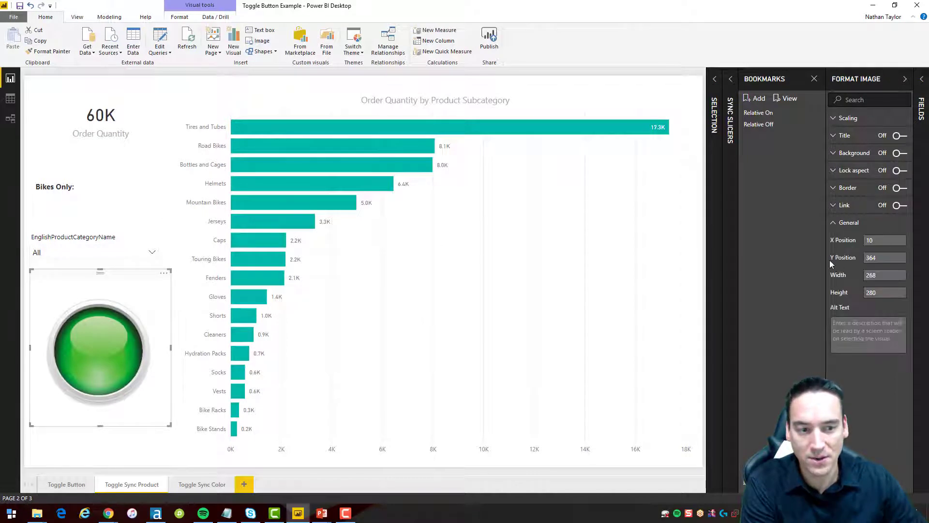
click(896, 274)
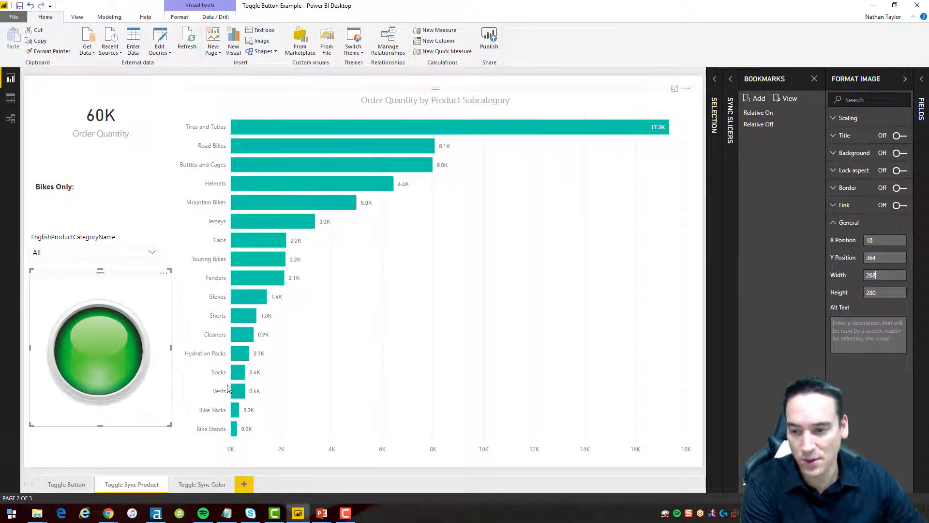
drag(170, 424, 68, 312)
Insert the Rdbutton.jpg image and size it to width 80 and height 64
click(115, 273)
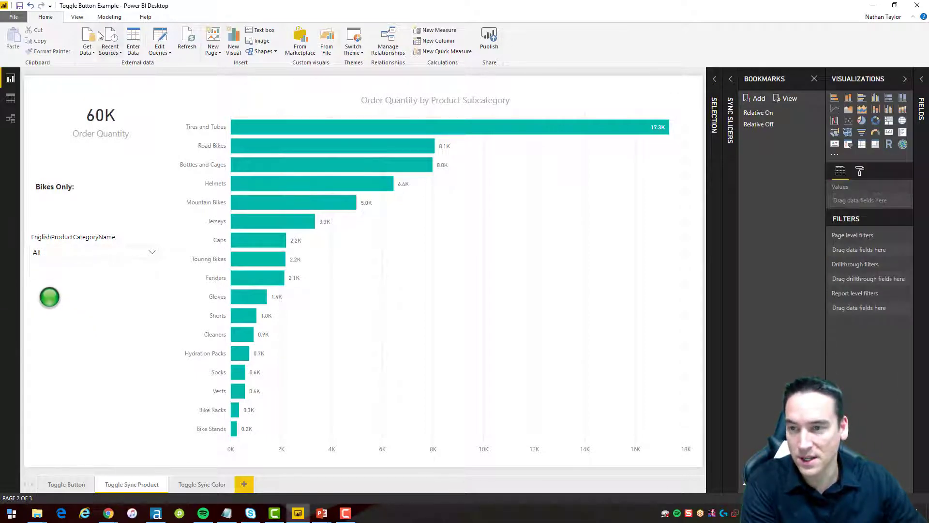
click(78, 17)
click(48, 18)
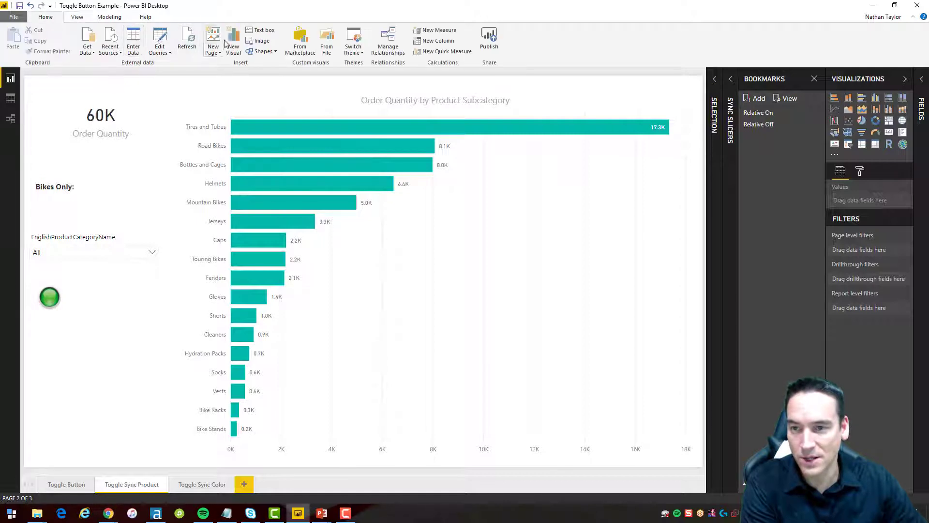
click(260, 43)
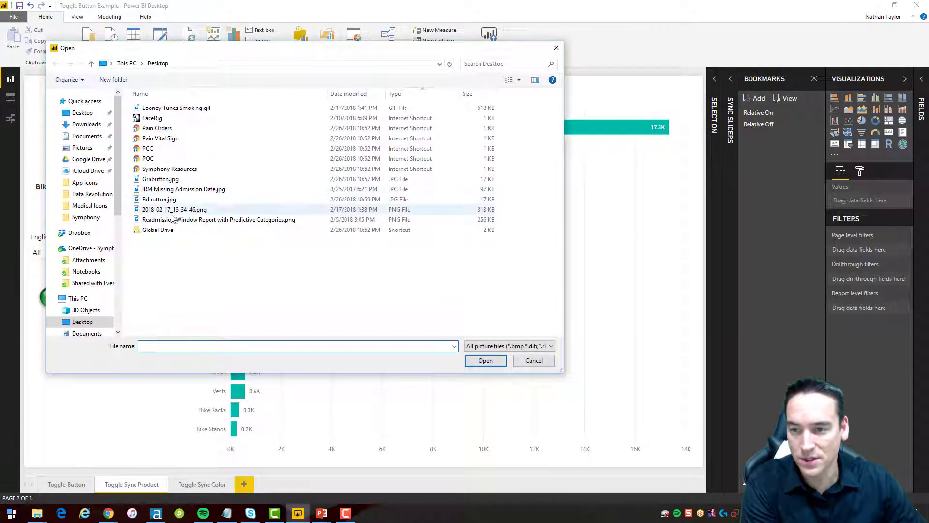
click(171, 219)
click(164, 199)
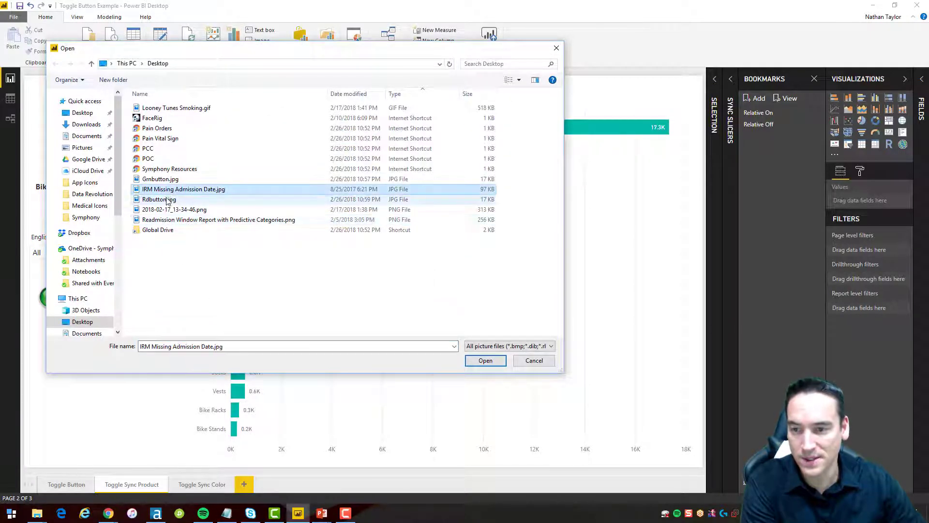
click(484, 366)
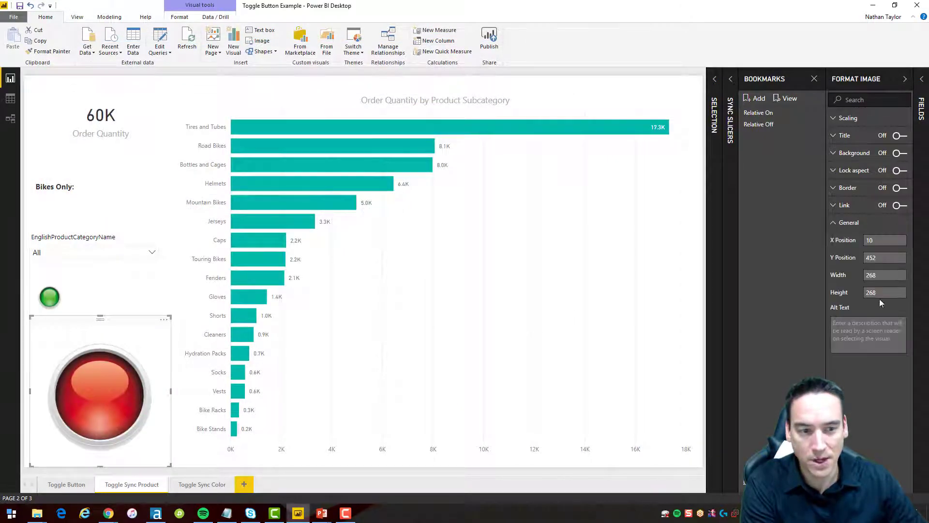
click(889, 295)
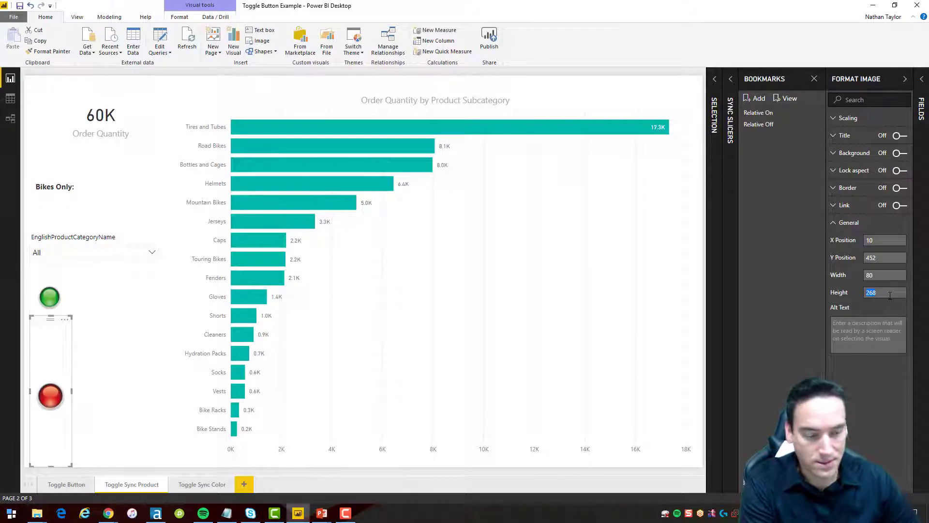
text(64)
key(Return)
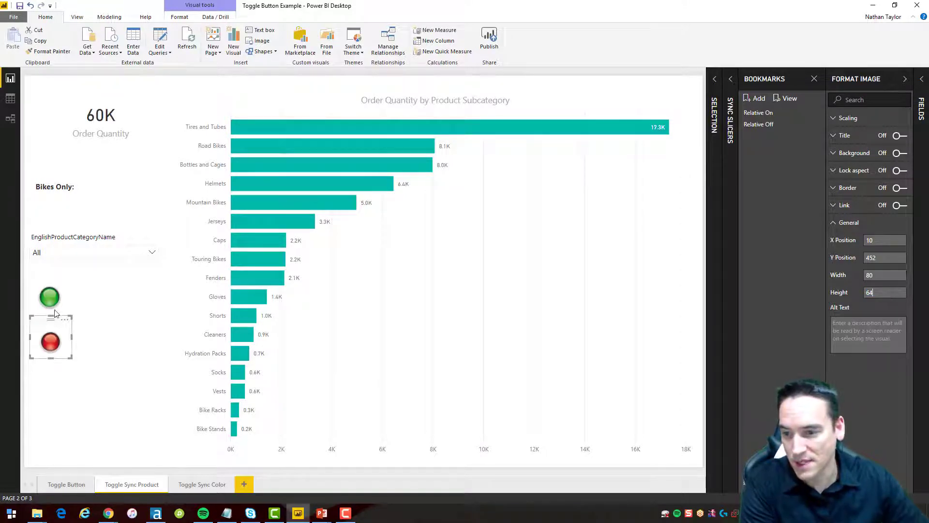
Place the green button beside the Bikes Only label and the red button right of it
drag(50, 276, 97, 172)
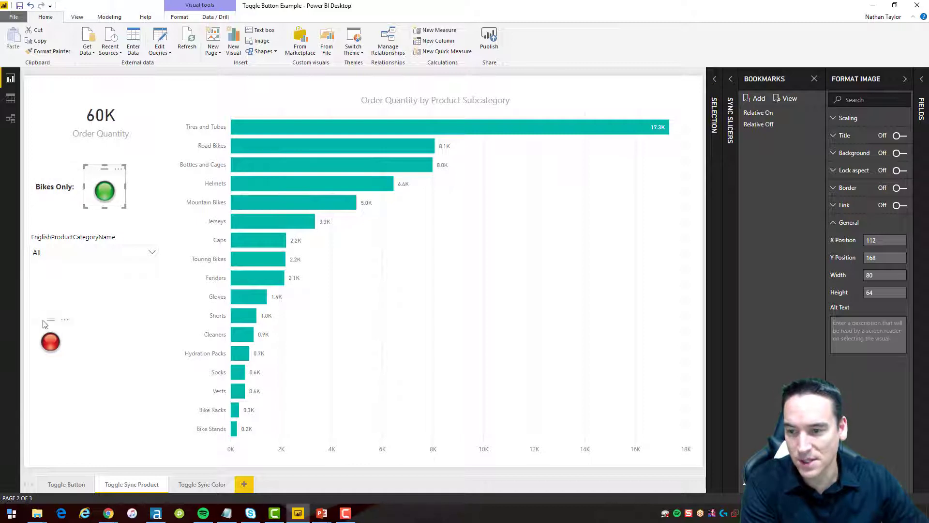
drag(42, 324, 140, 174)
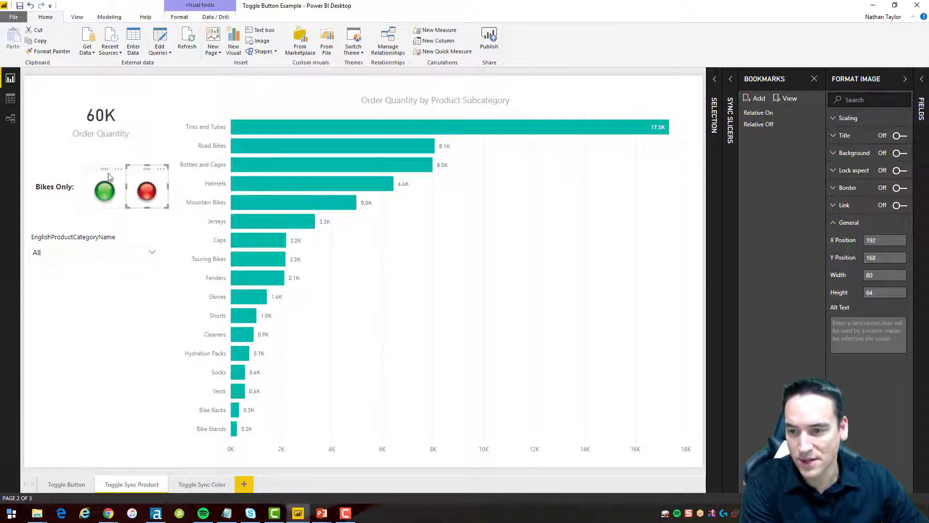
click(111, 319)
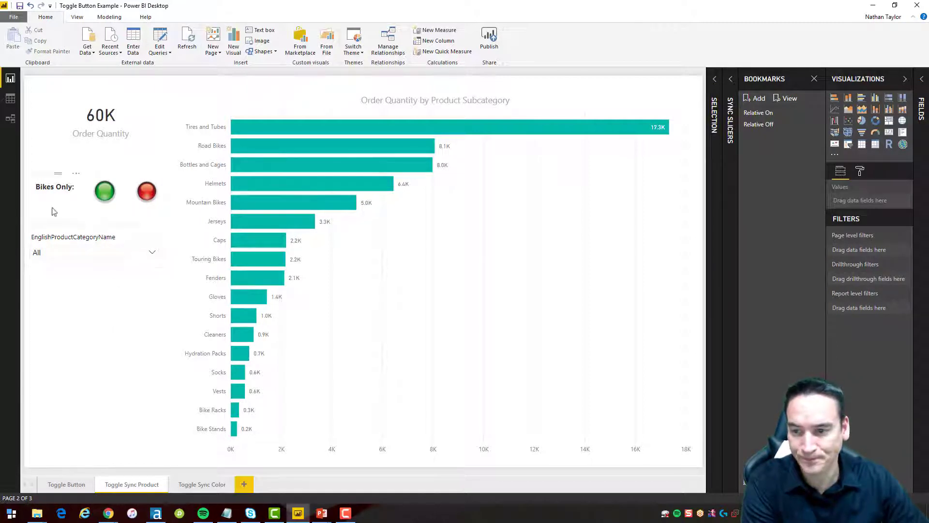
click(63, 230)
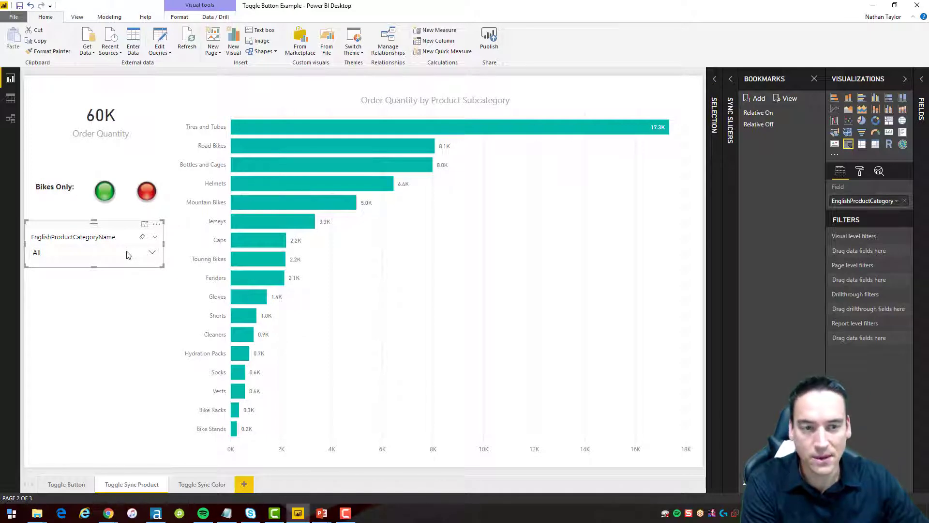
Open the Selection pane and filter the category slicer to Bikes
click(94, 174)
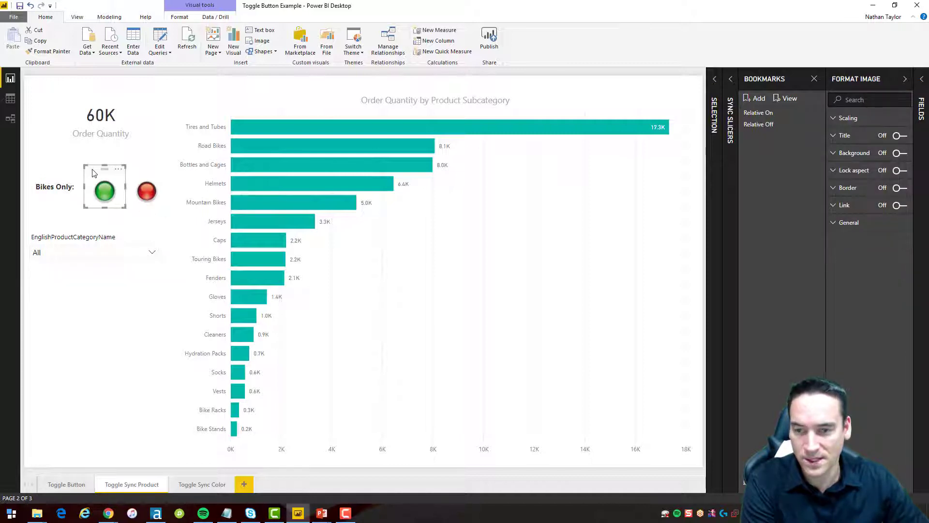
click(716, 114)
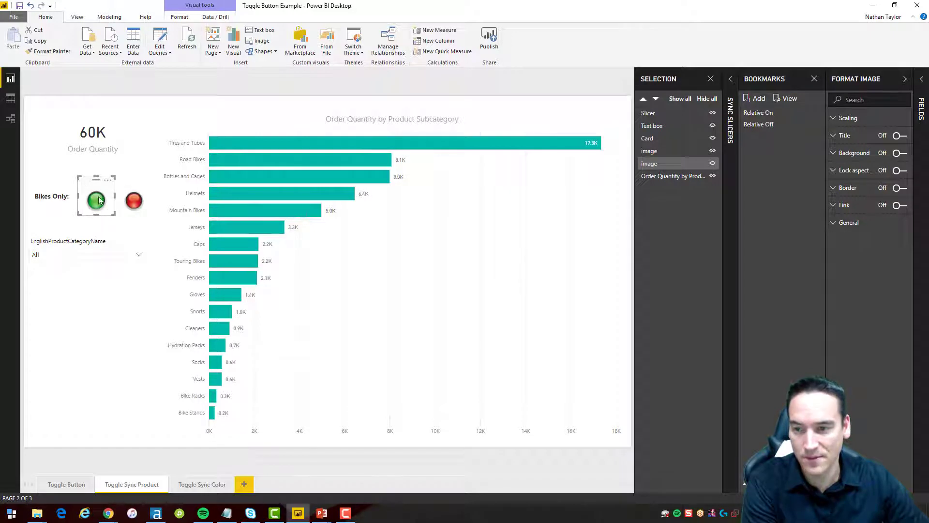
click(138, 255)
click(58, 288)
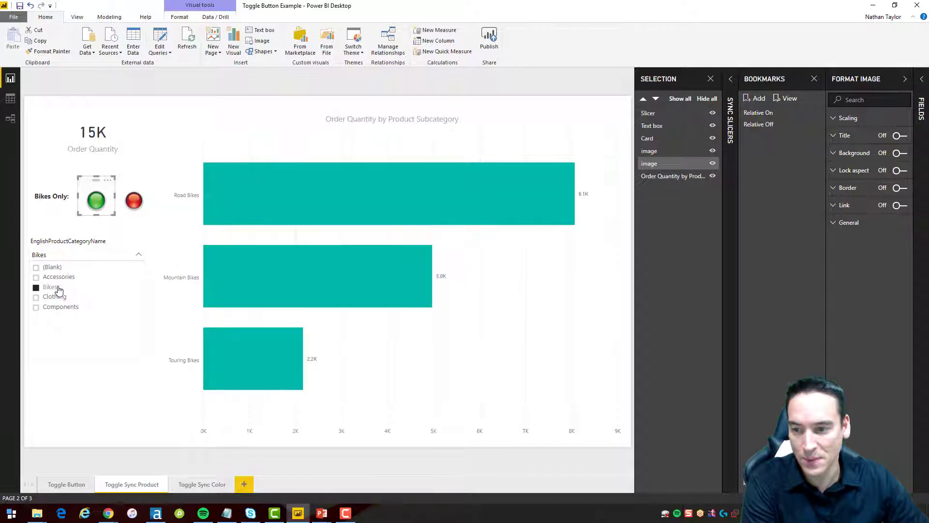
click(139, 255)
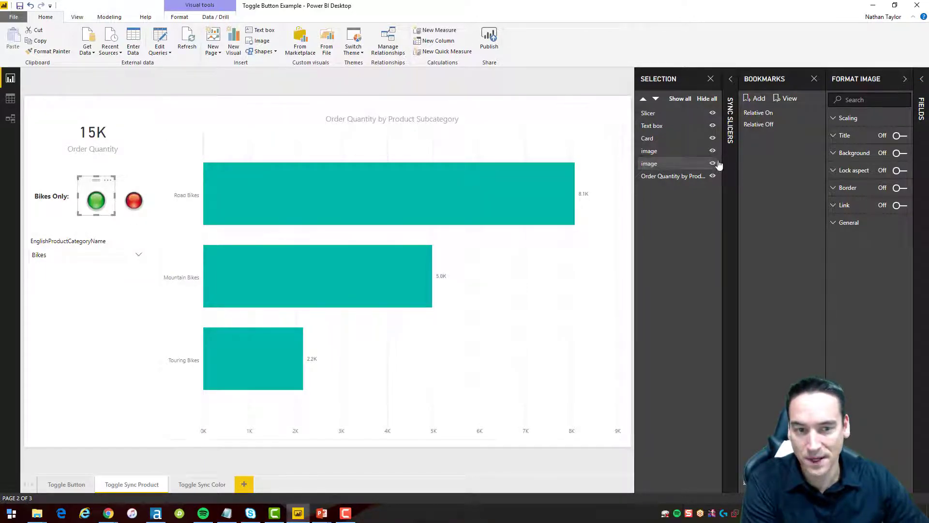
Hide the red button image using its eye icon in the Selection pane
click(663, 154)
click(661, 164)
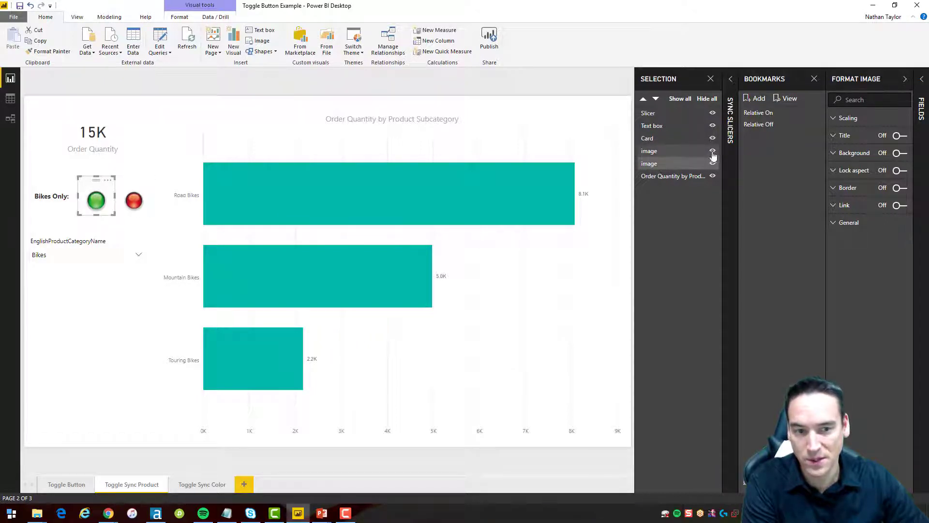
click(712, 151)
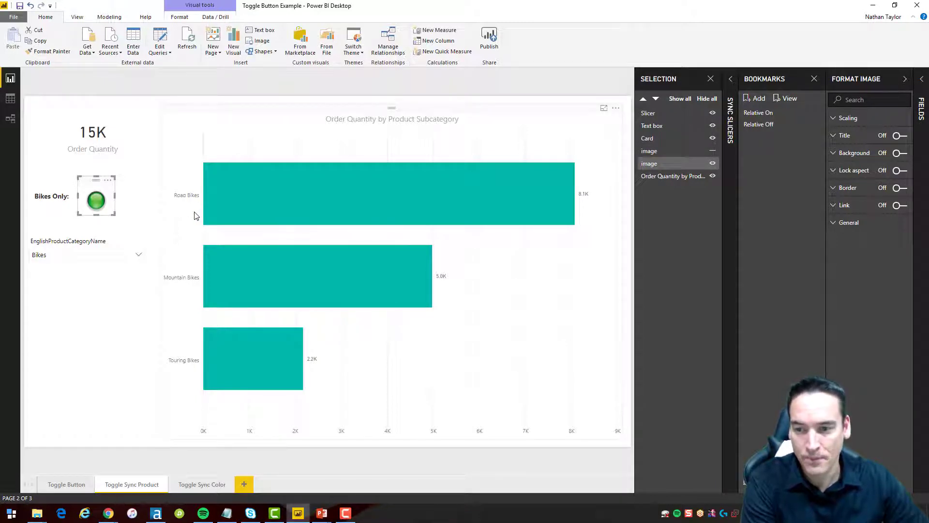
Add a bookmark renamed 'Bikes Only', then unhide the red button image
click(756, 100)
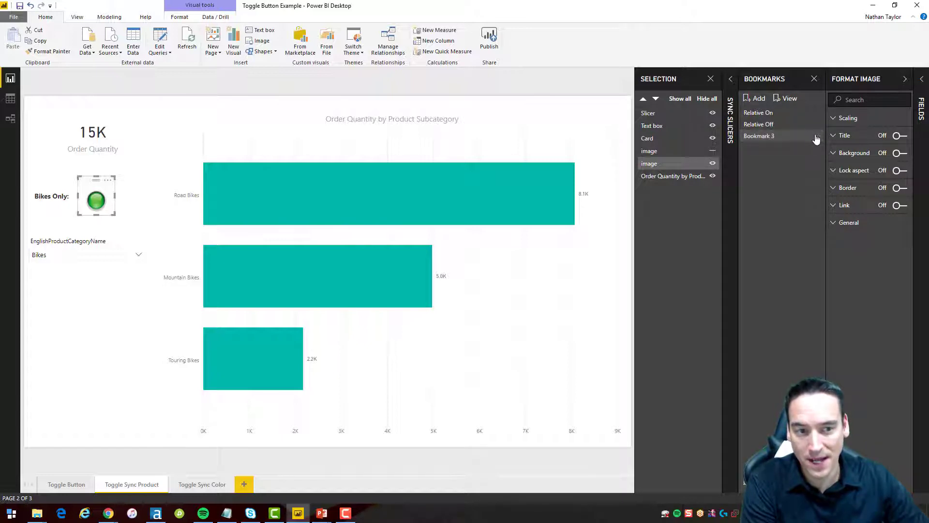
click(816, 137)
click(839, 153)
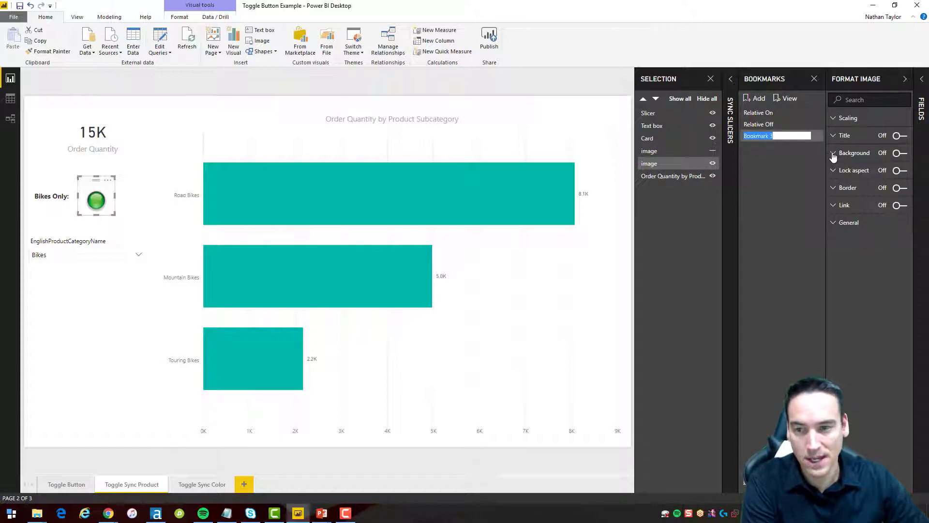
text(Bikes Only)
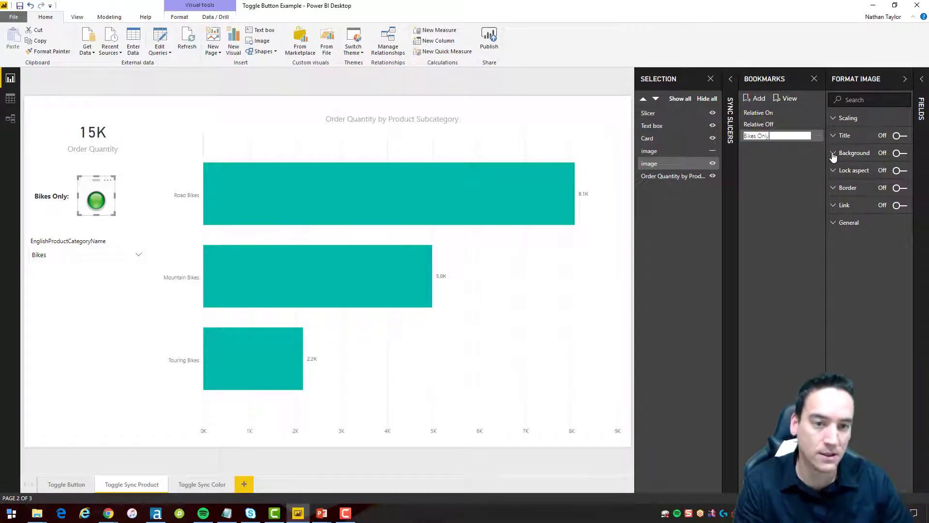
key(Return)
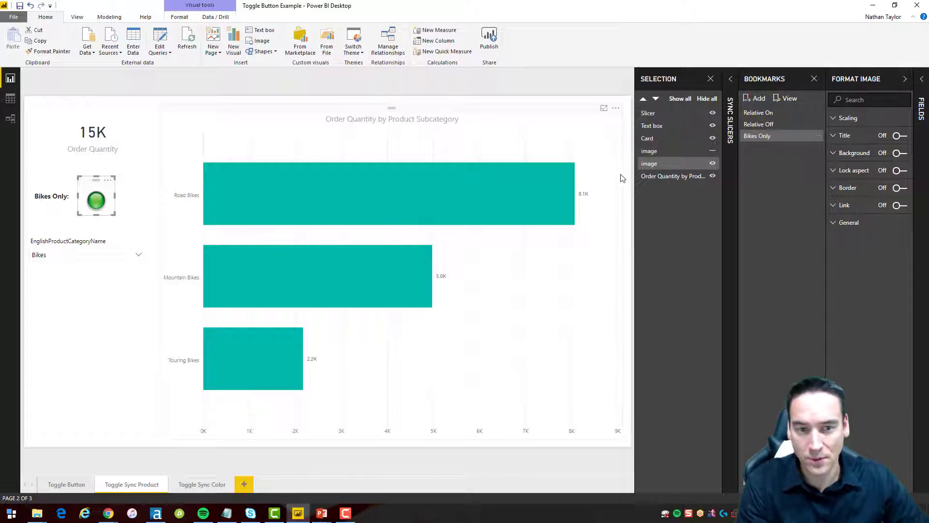
click(713, 151)
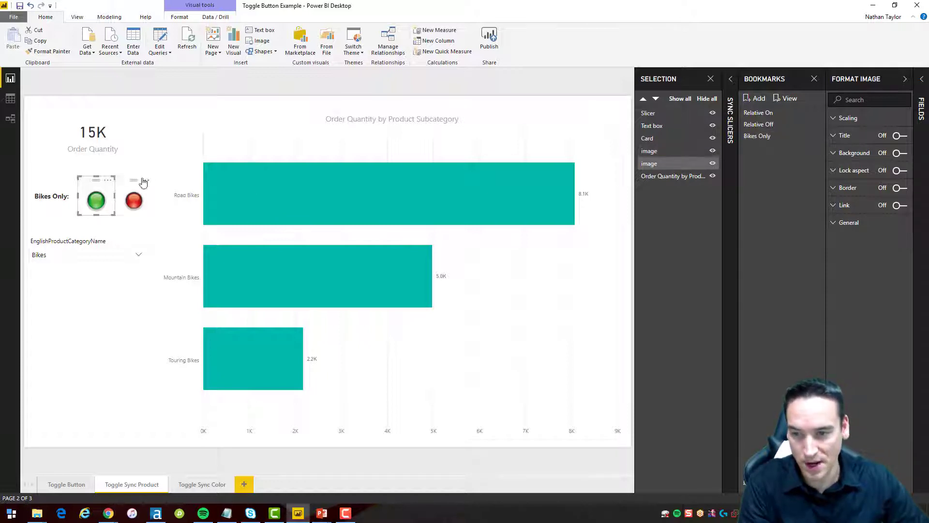
Hide the green button, reset the slicer to All, bookmark it as 'All Products', and test Bikes Only
click(713, 164)
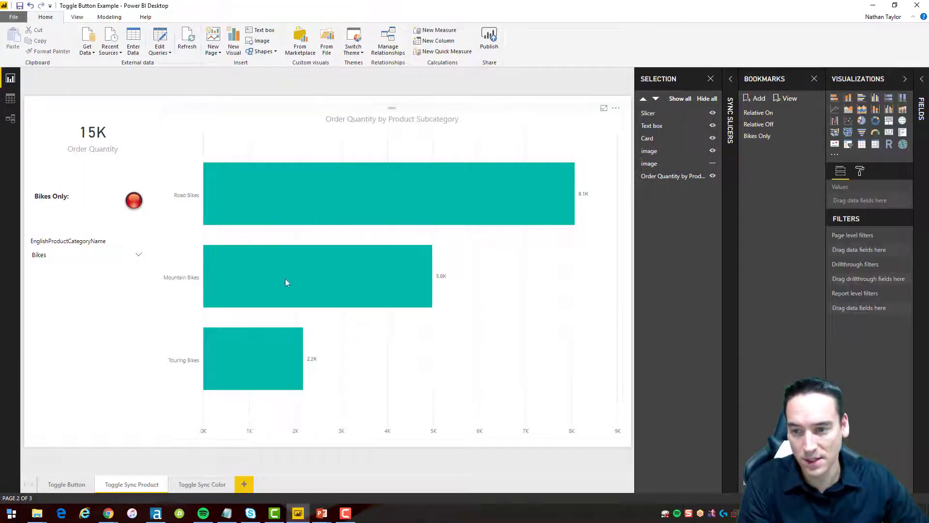
click(131, 243)
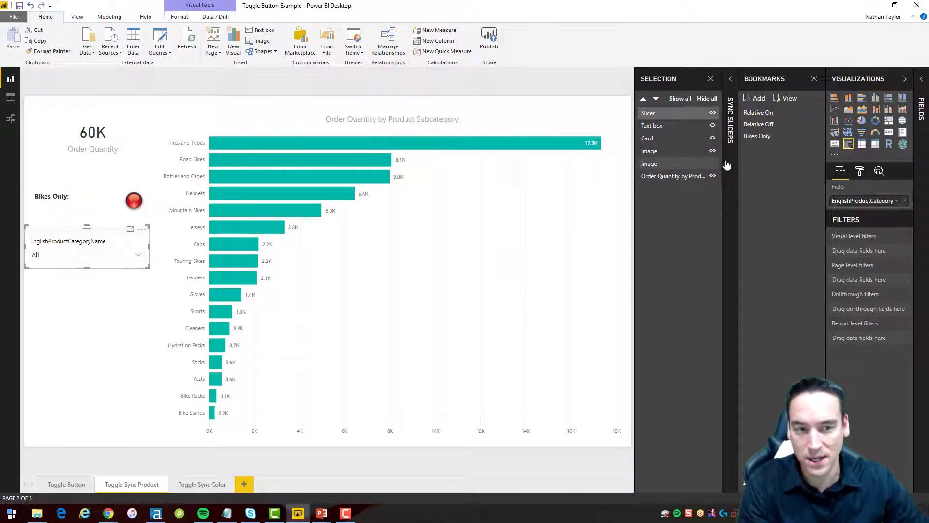
click(757, 99)
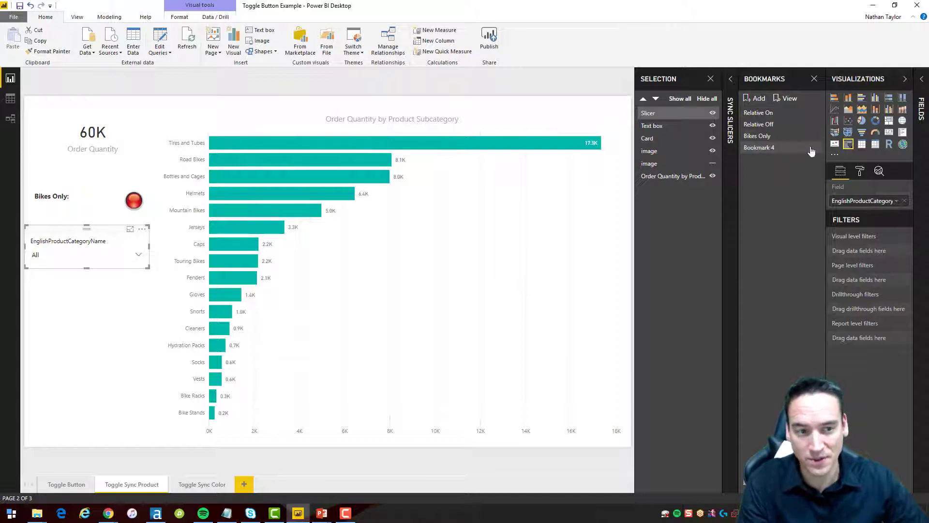
click(813, 149)
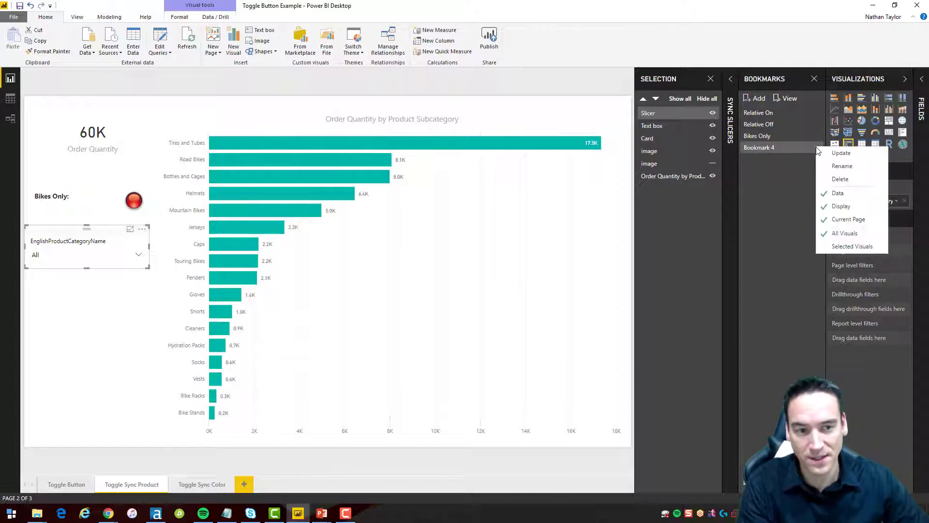
click(837, 166)
text(All Prod)
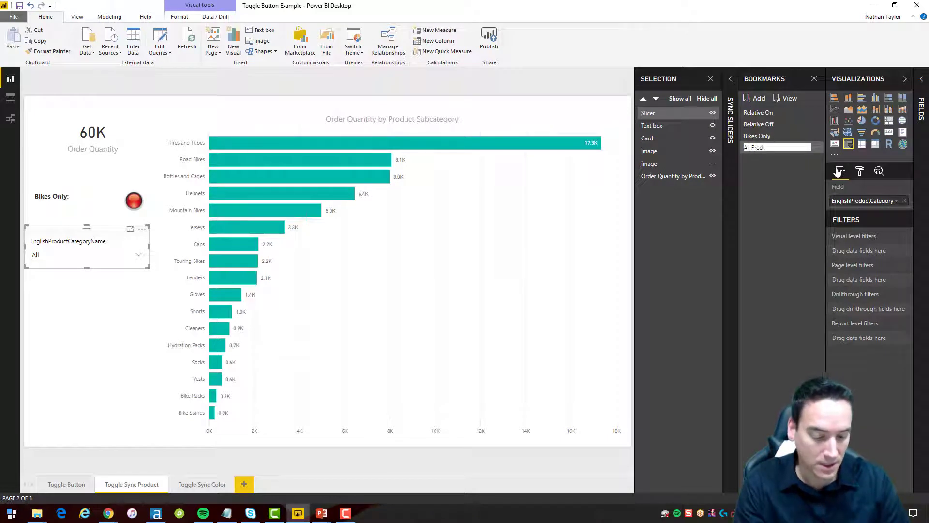
text(ucts)
key(Return)
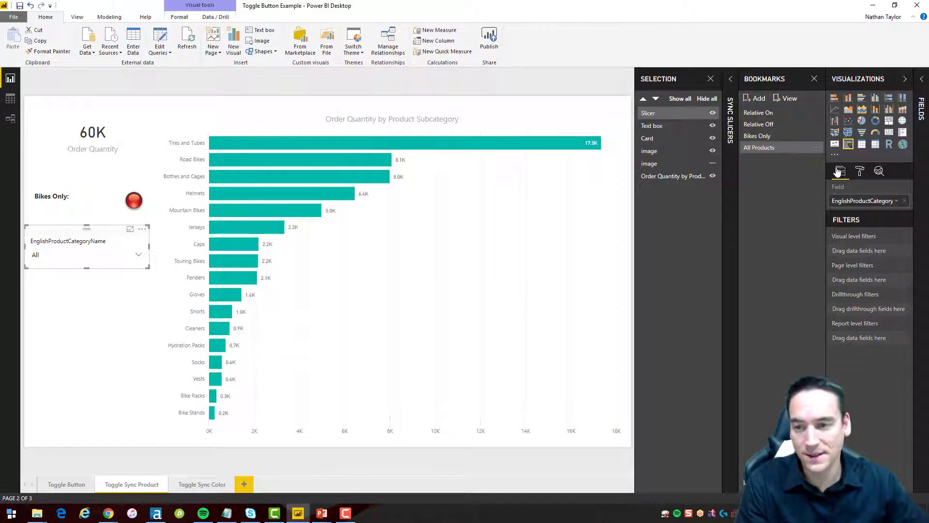
click(773, 136)
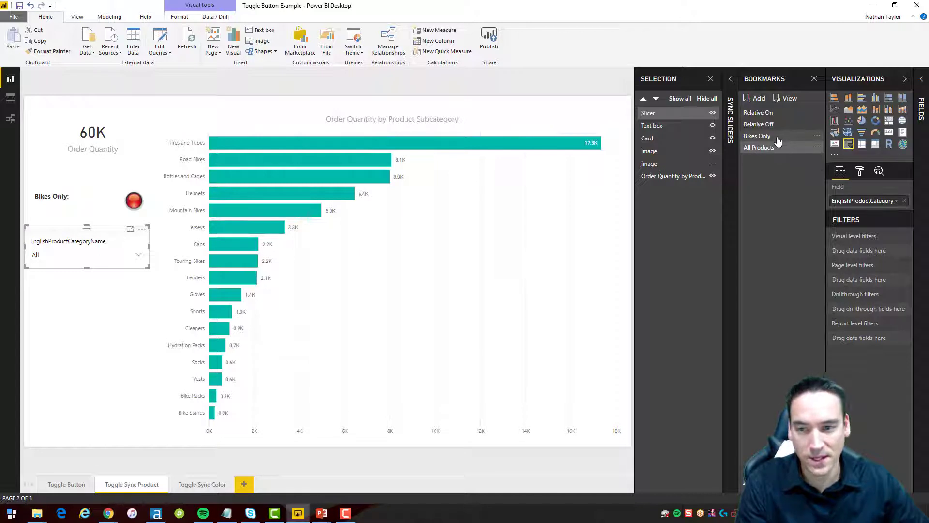
Preview the All Products and Bikes Only bookmarks by switching between them
click(775, 148)
click(777, 136)
click(776, 149)
click(778, 137)
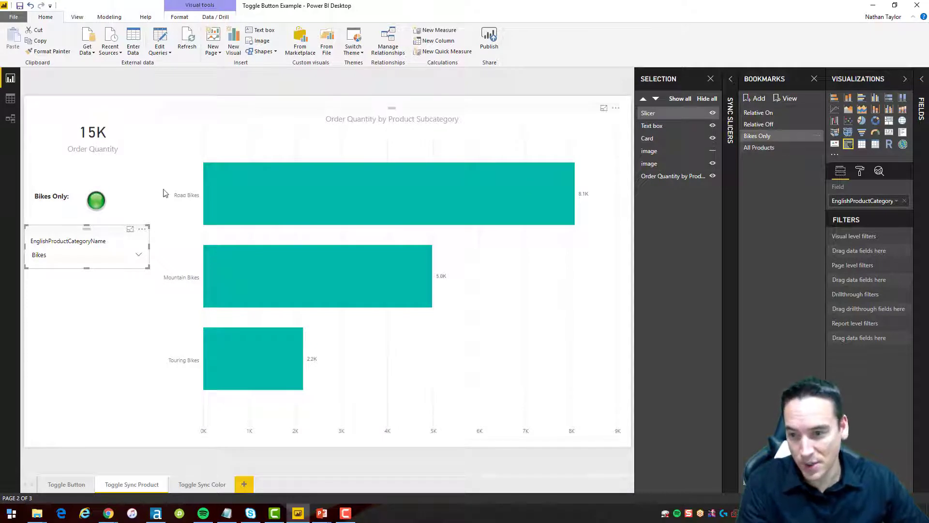
Turn on the green toggle image's link as a Bookmark link to All Products
click(87, 185)
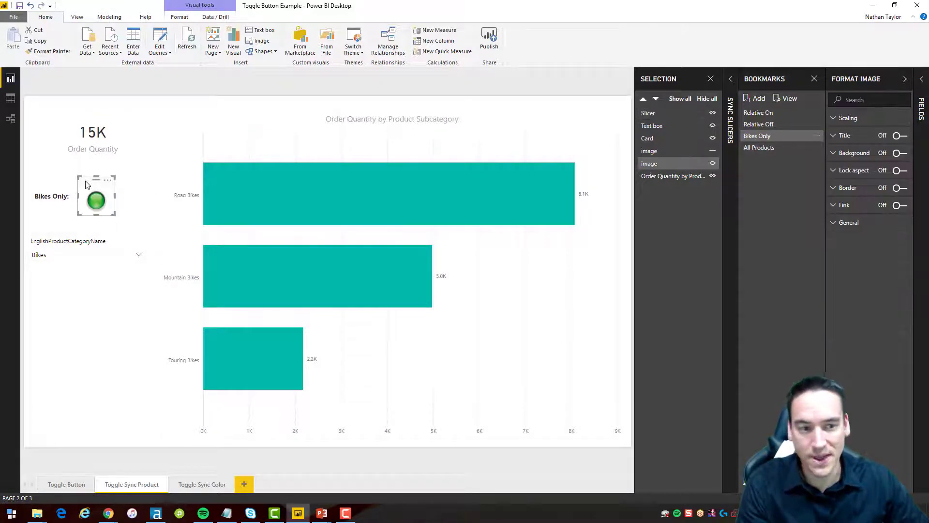
click(842, 206)
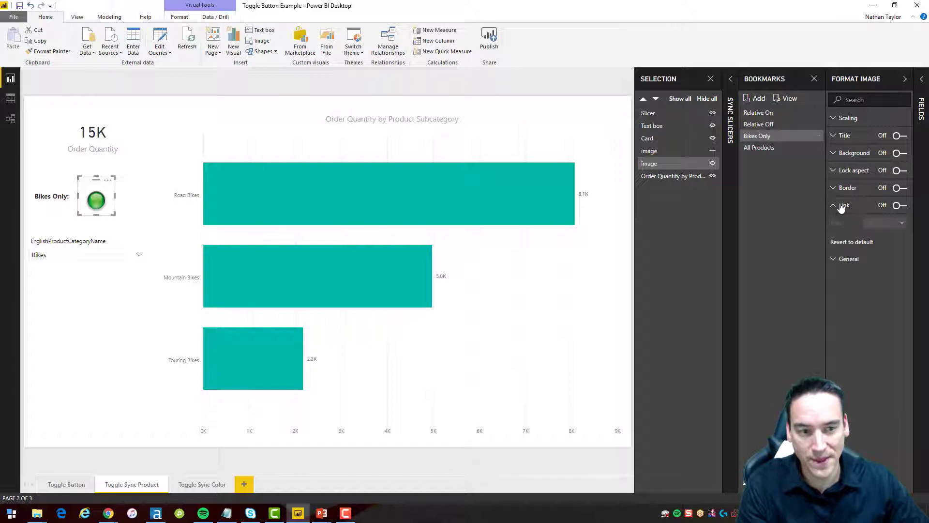
click(900, 206)
click(901, 223)
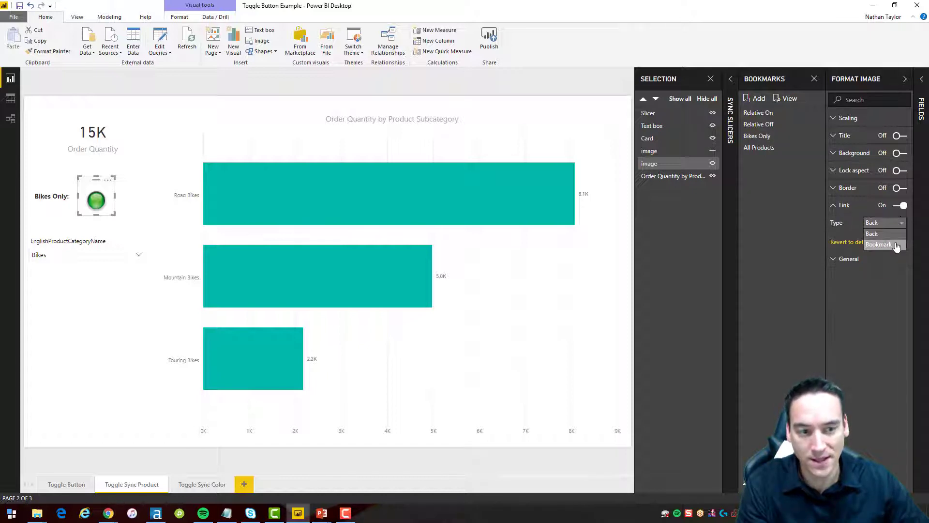
click(897, 244)
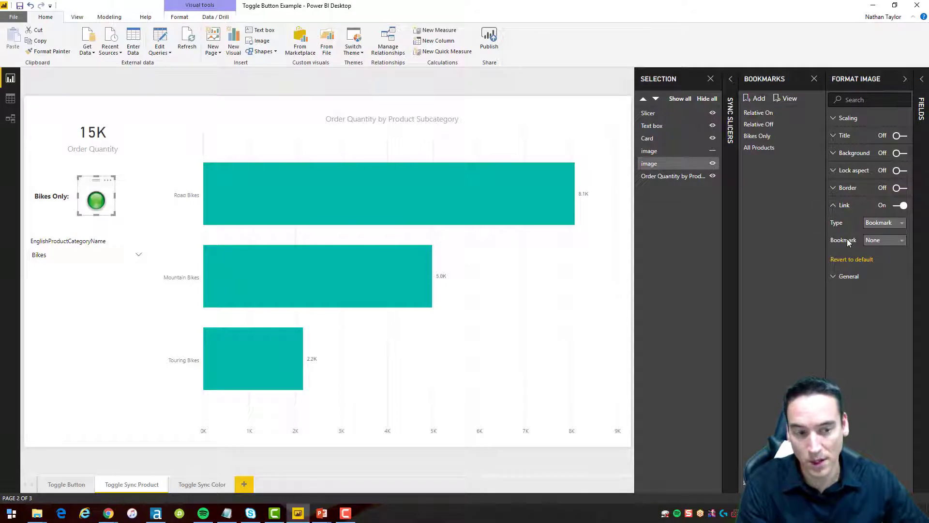
click(901, 242)
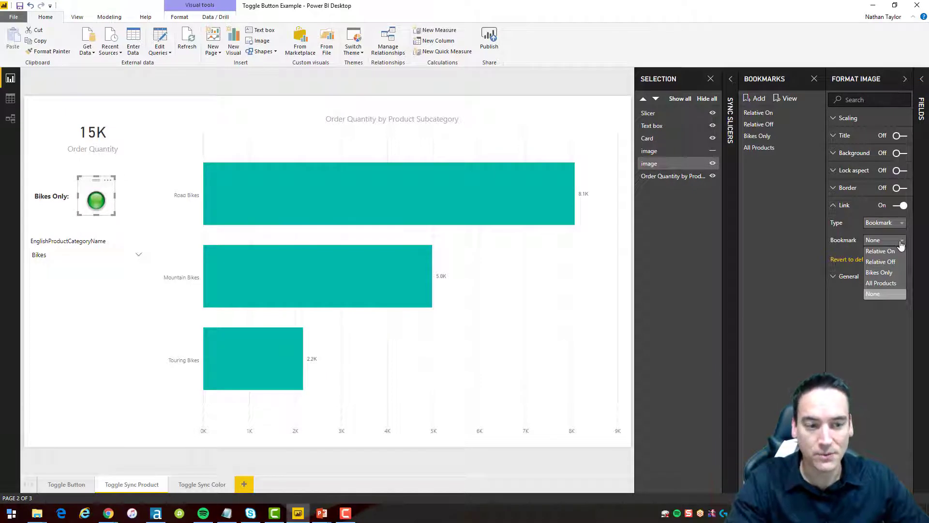
click(891, 284)
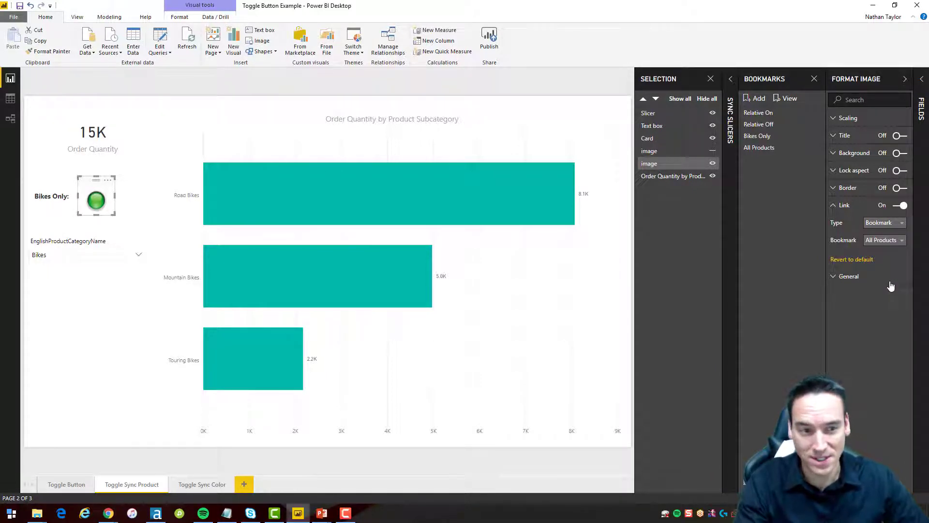
click(677, 157)
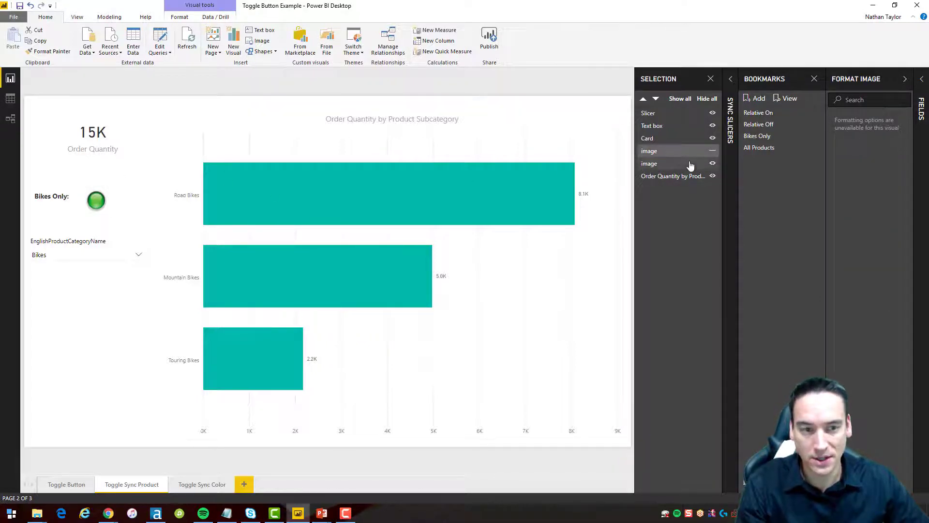
Apply All Products, then give the red toggle image a Bookmark link to Bikes Only
click(761, 146)
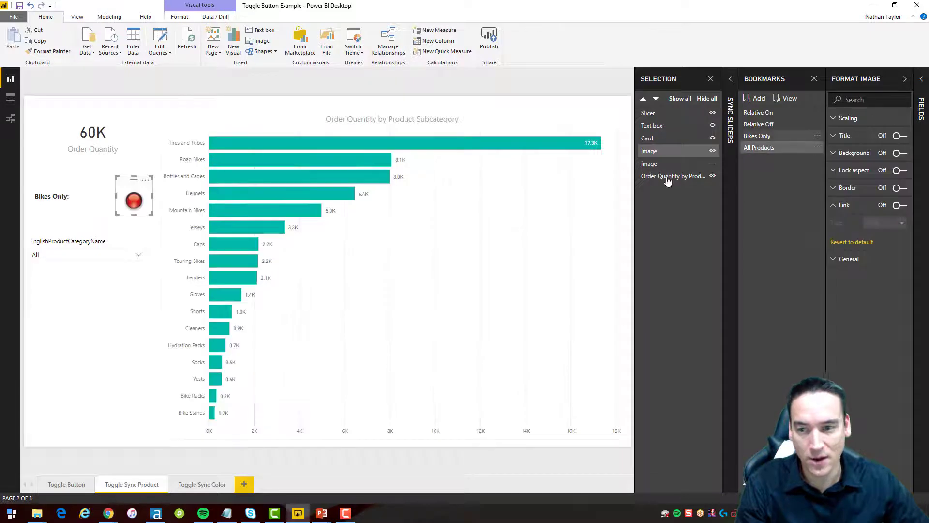
click(899, 207)
click(895, 223)
click(891, 245)
click(891, 245)
click(888, 273)
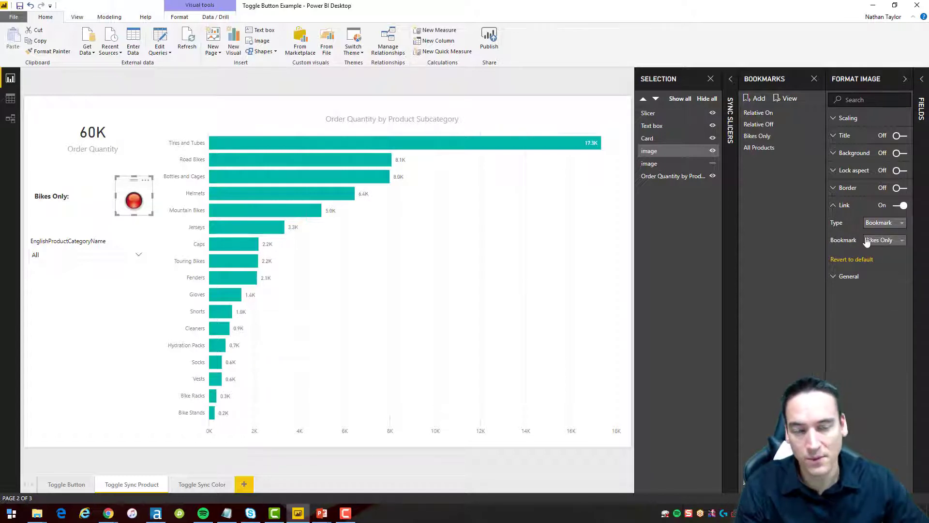
click(834, 208)
Test the toggle once, flipping to Bikes Only and back to all products
click(904, 78)
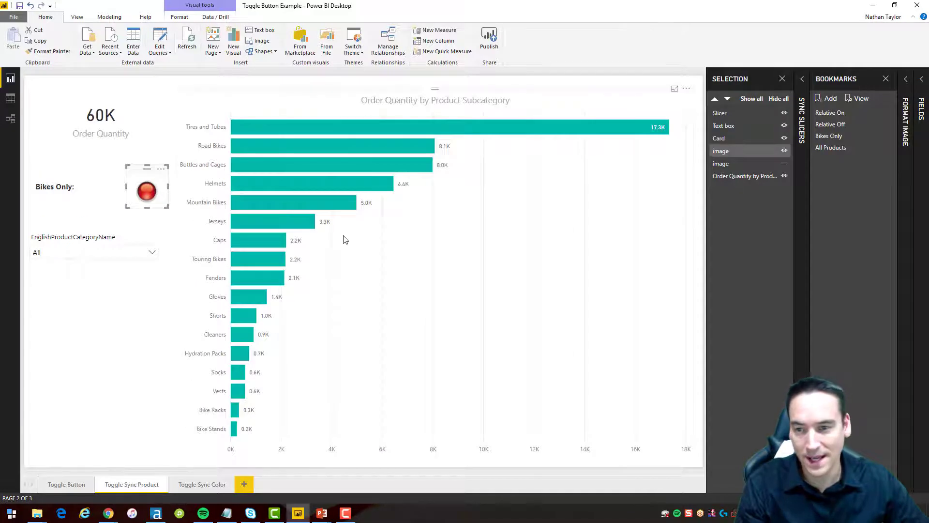
ctrl+click(150, 196)
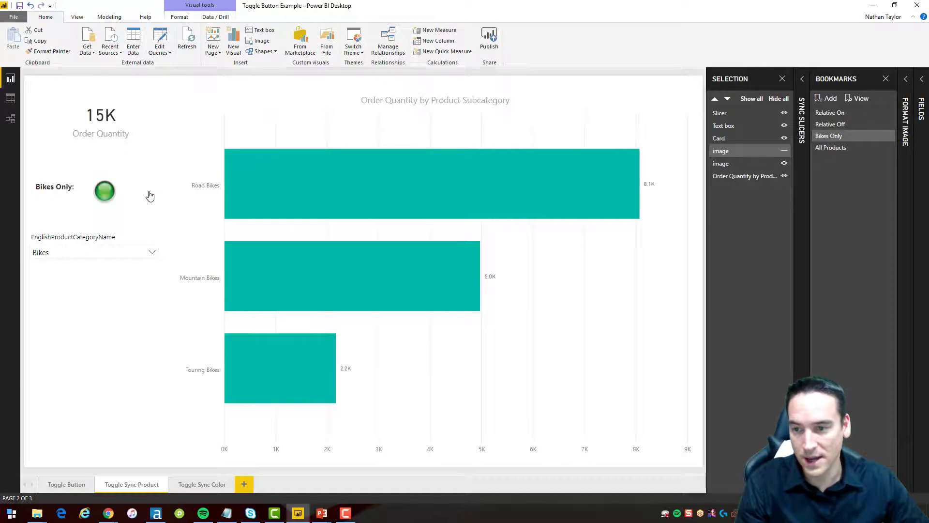
ctrl+click(104, 192)
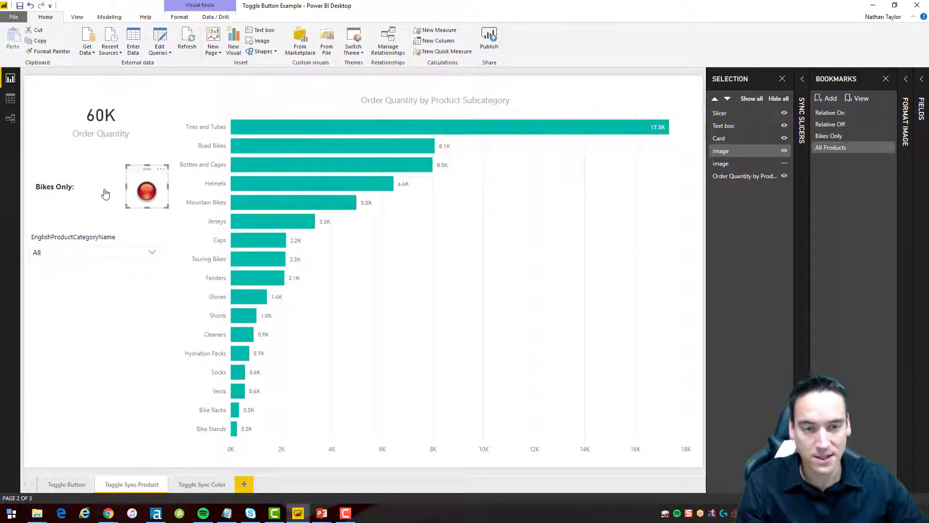
Unhide the green image, nudge the red one onto it, and retest the toggle
click(784, 165)
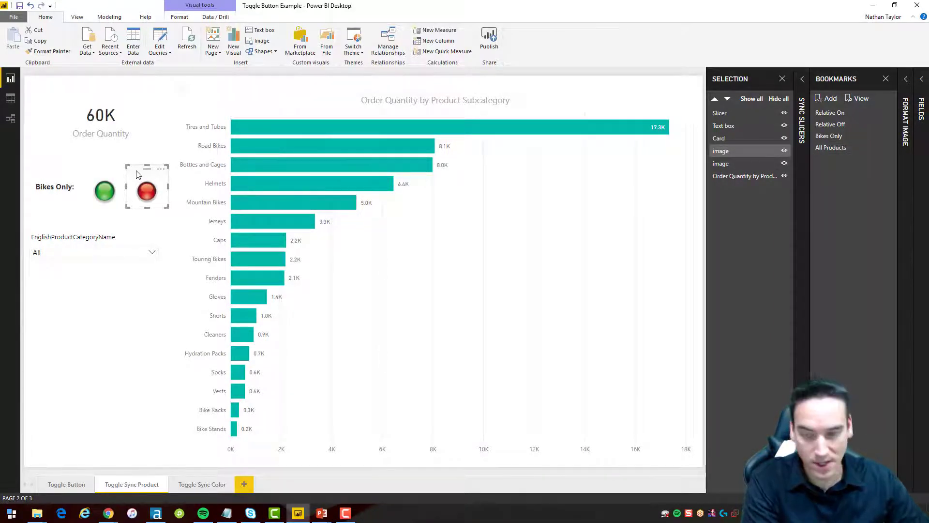
key(Left)
key(Left)
key(Left)
key(Left)
key(Left)
key(Left)
key(Left)
key(Left)
key(Left)
key(Left)
key(Left)
key(Left)
key(Left)
key(Left)
key(Left)
key(Left)
key(Left)
key(Left)
key(Left)
key(Left)
key(Left)
click(149, 197)
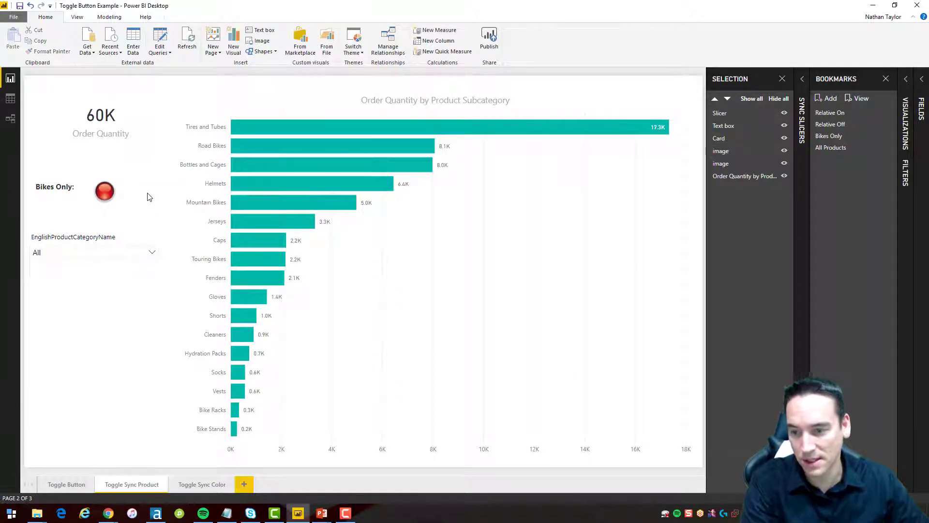
ctrl+click(105, 192)
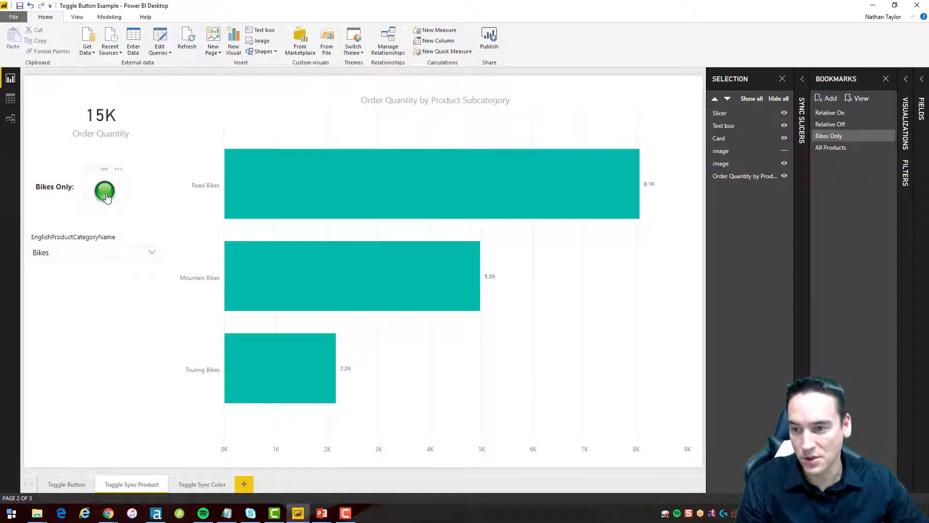
ctrl+click(105, 192)
ctrl+click(106, 192)
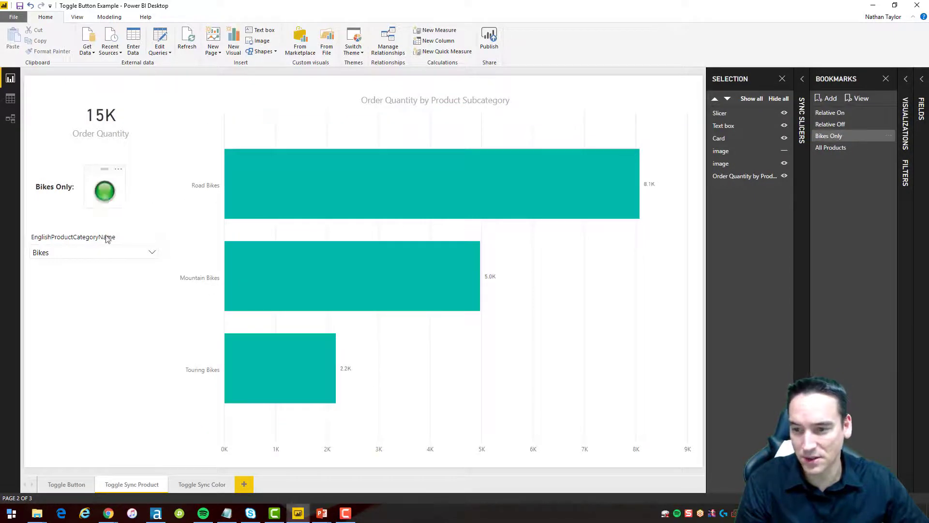
ctrl+click(104, 192)
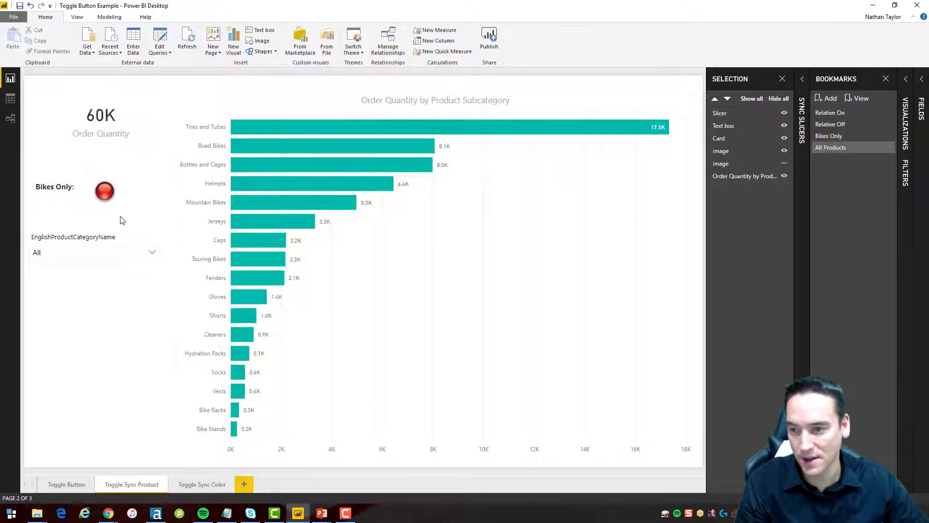
Select the Bikes Only: label, then clear the page selection
click(41, 180)
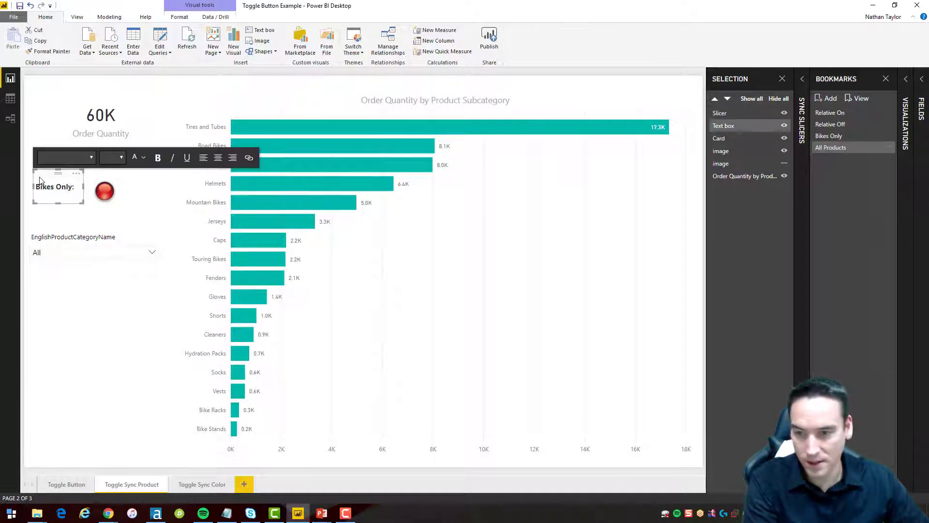
click(130, 221)
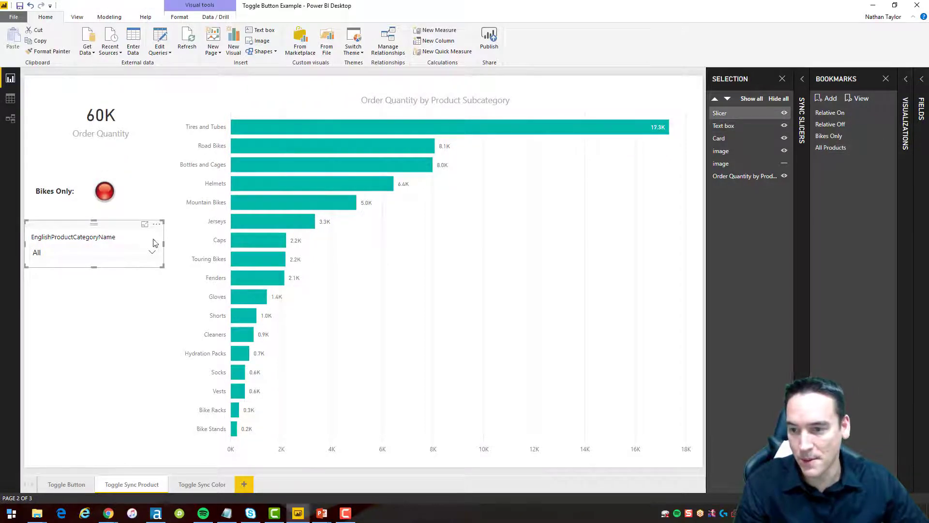
click(130, 365)
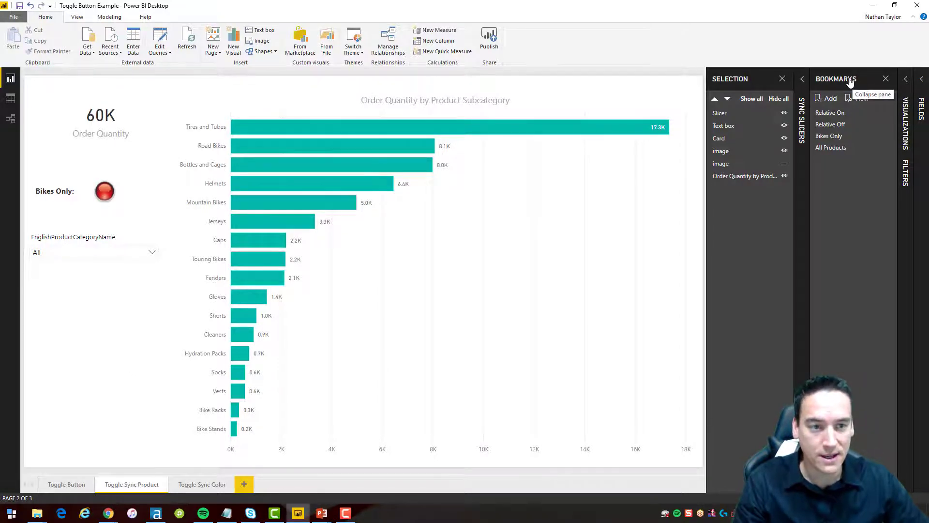
Sync the EnglishProductCategoryName slicer on both Toggle Sync Product and Toggle Sync Color pages
click(885, 78)
click(822, 86)
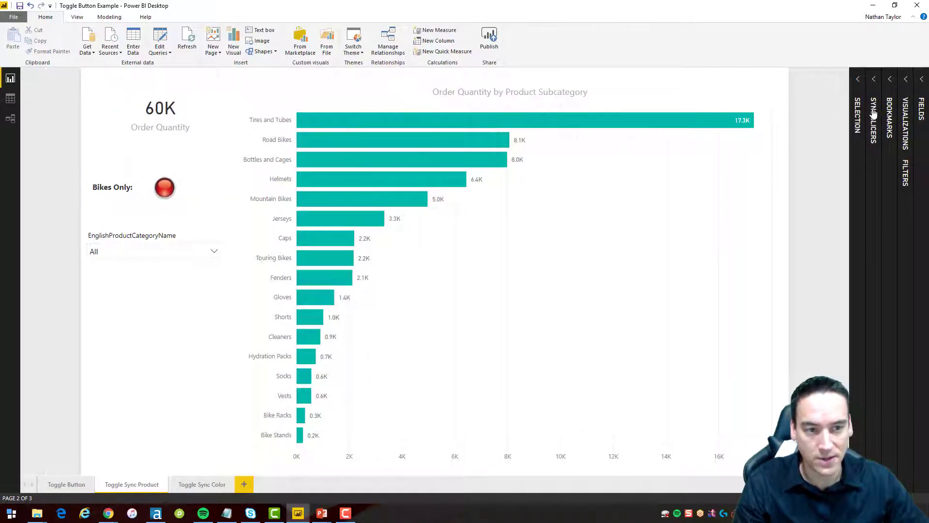
click(874, 79)
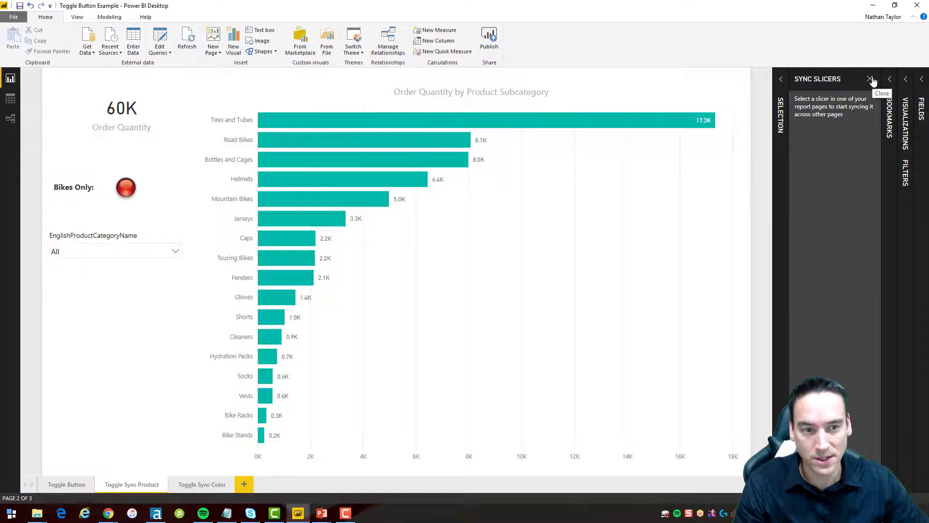
click(93, 224)
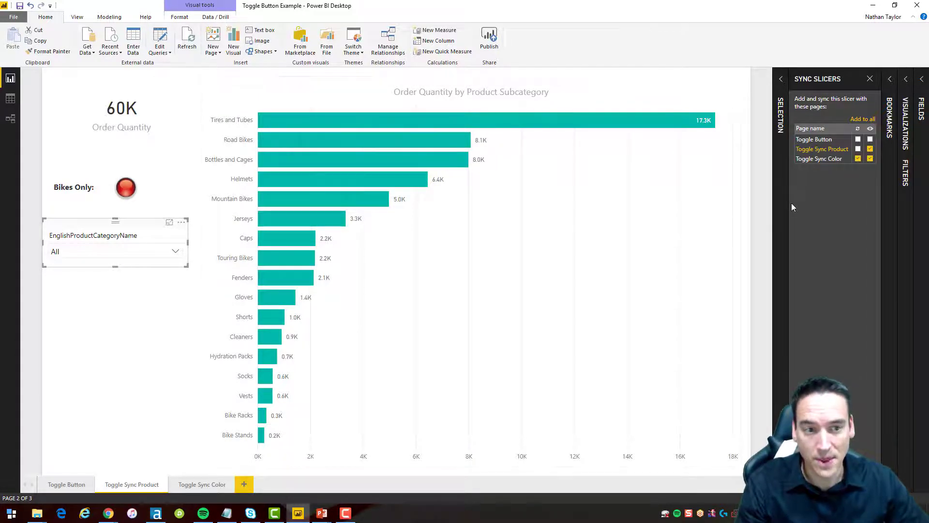
click(858, 159)
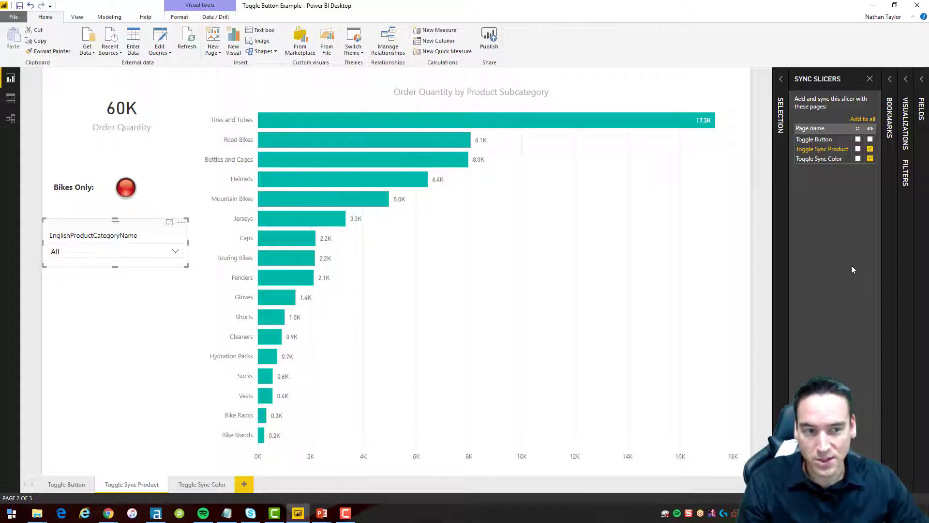
click(858, 150)
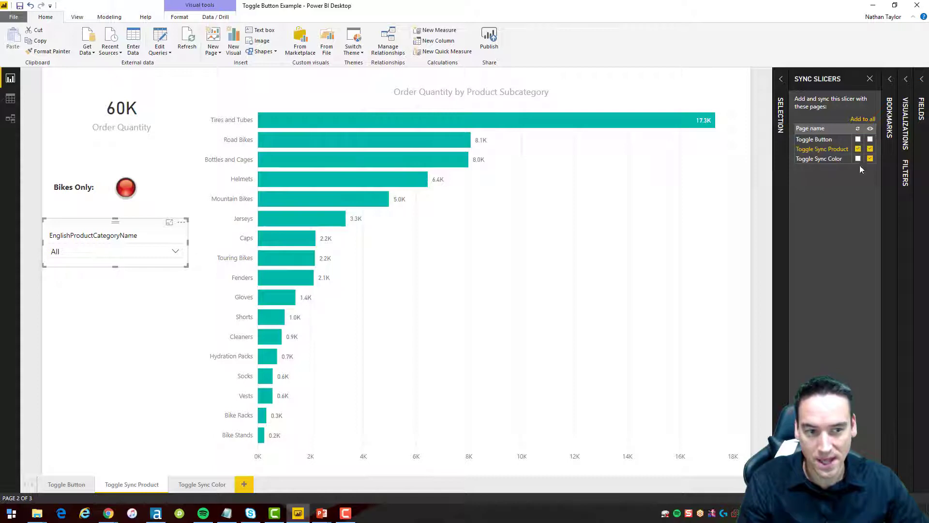
click(858, 158)
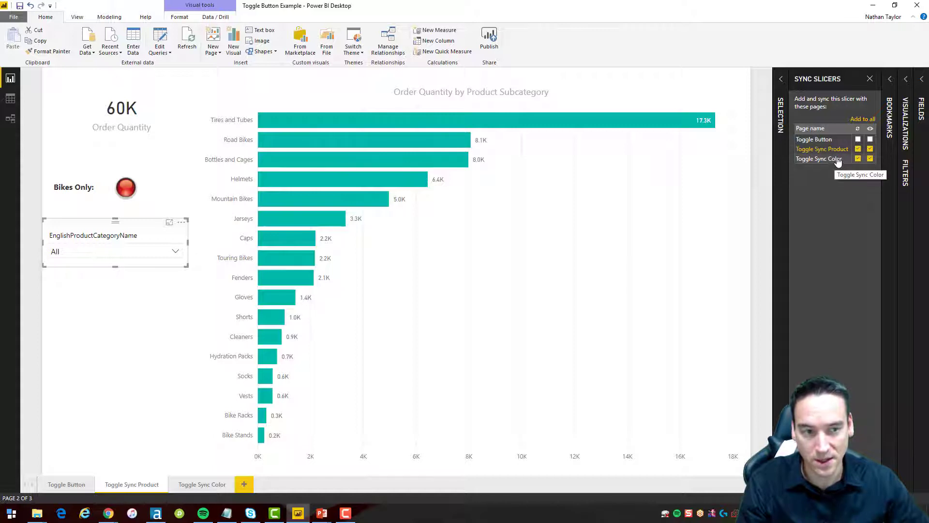
click(140, 342)
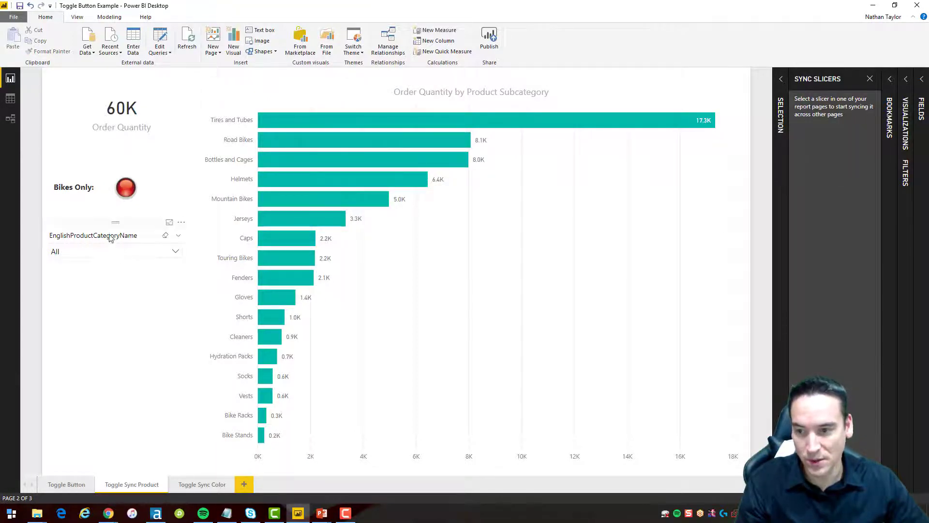
Flip the toggle to Bikes Only and back, checking the synced slicer on Toggle Sync Color
click(127, 197)
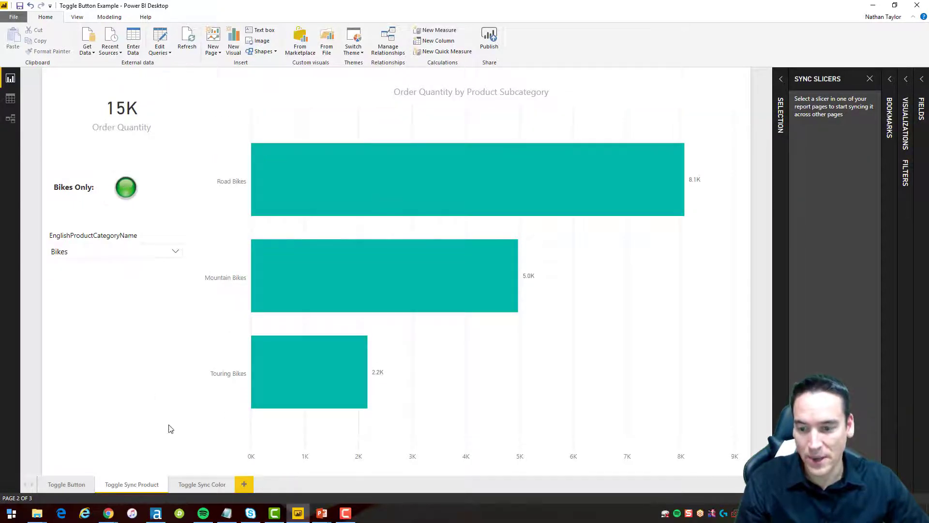
click(202, 485)
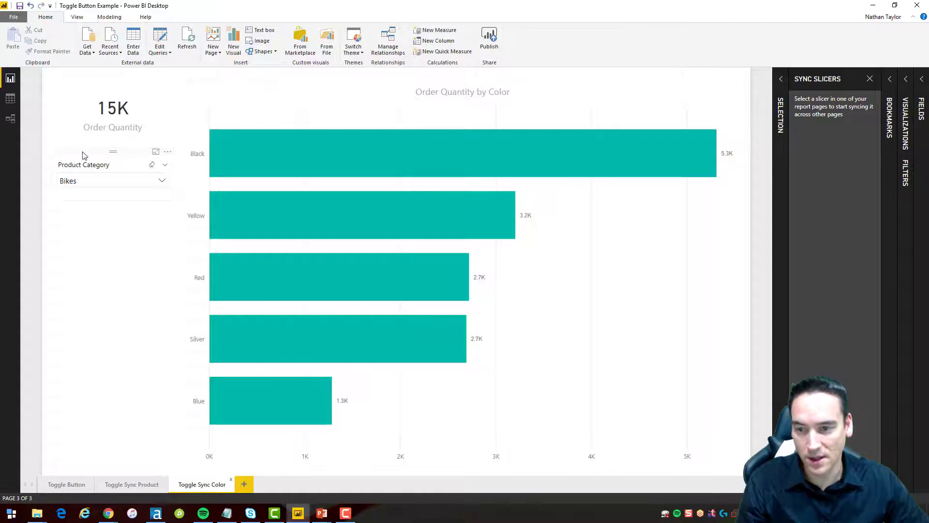
click(141, 484)
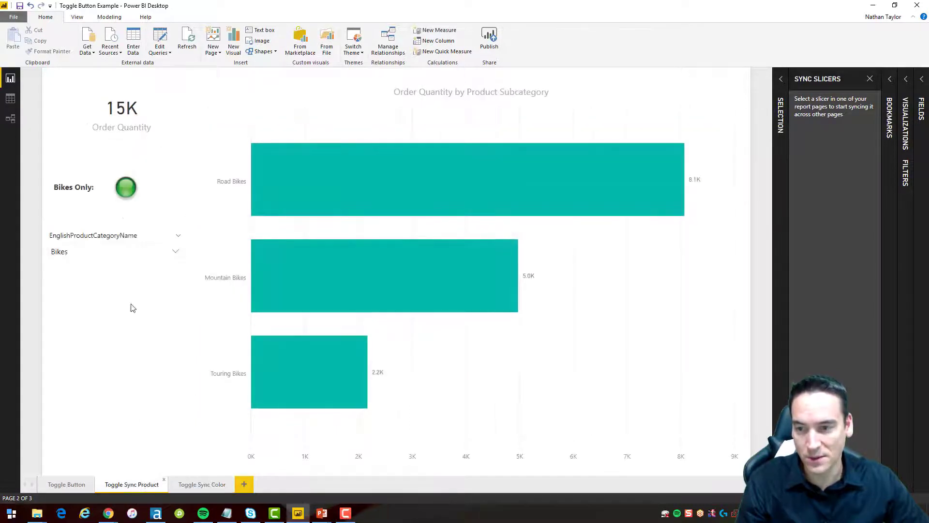
click(127, 189)
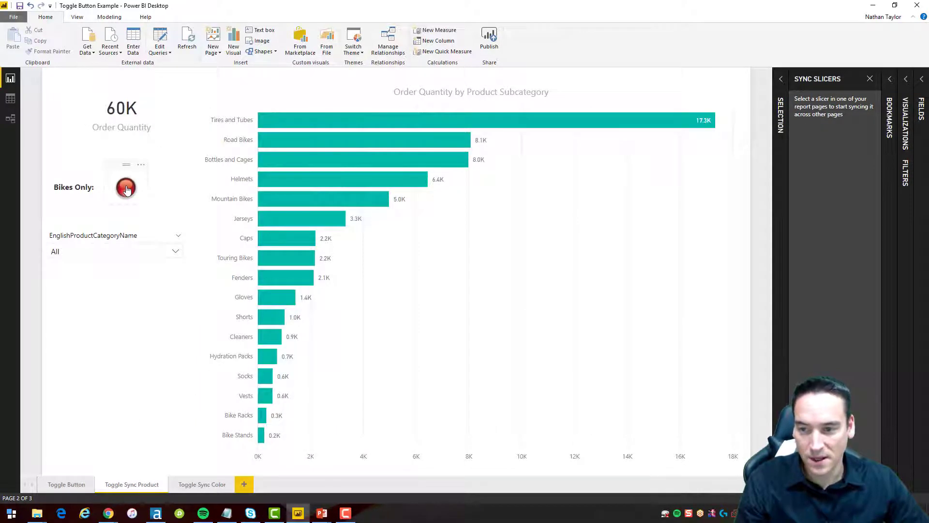
click(202, 484)
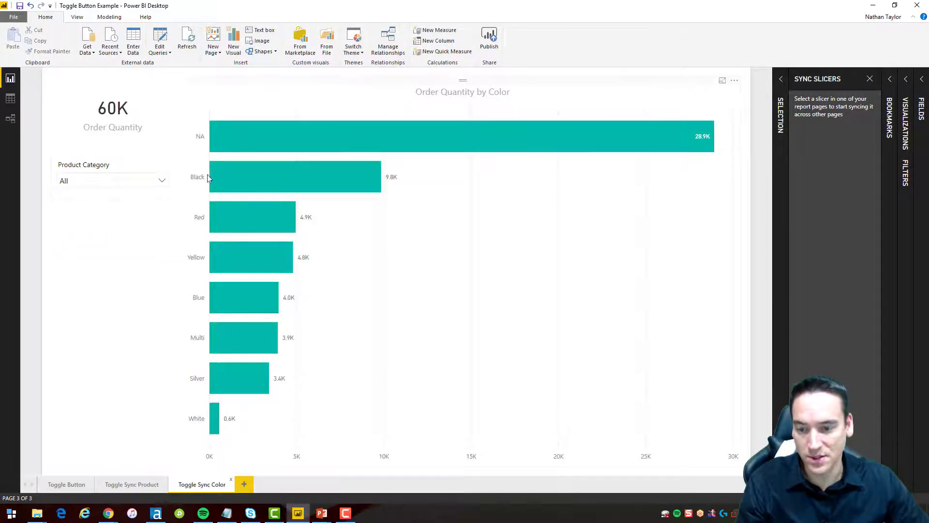
click(150, 488)
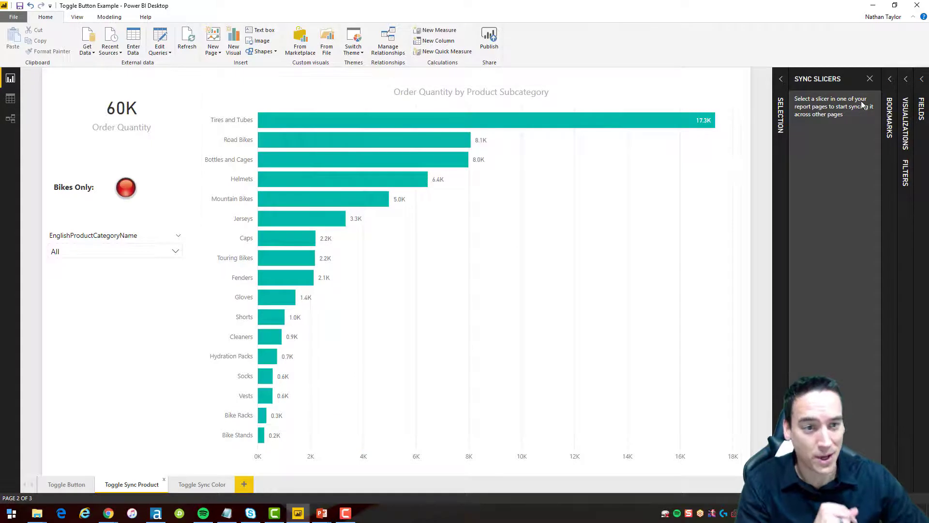
Leave only the Bookmarks pane open, closing Sync Slicers and Selection
click(781, 95)
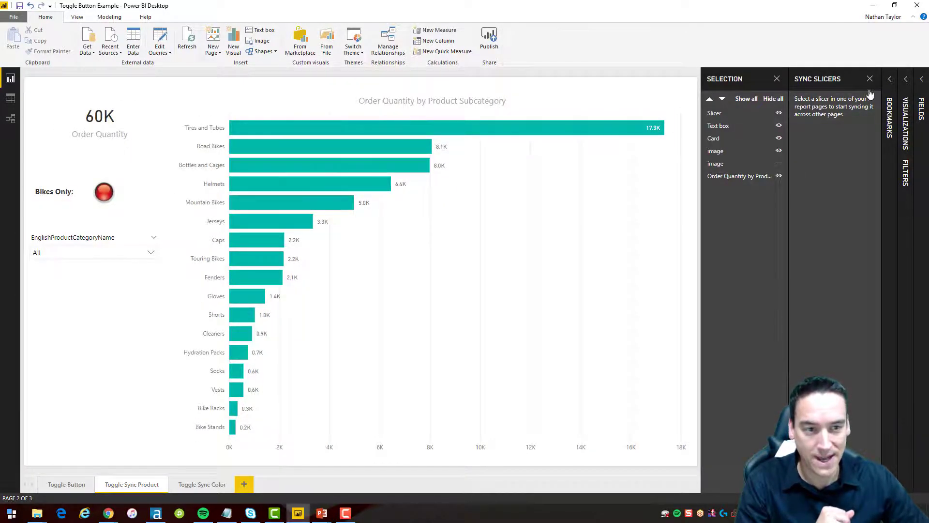
click(891, 112)
click(768, 84)
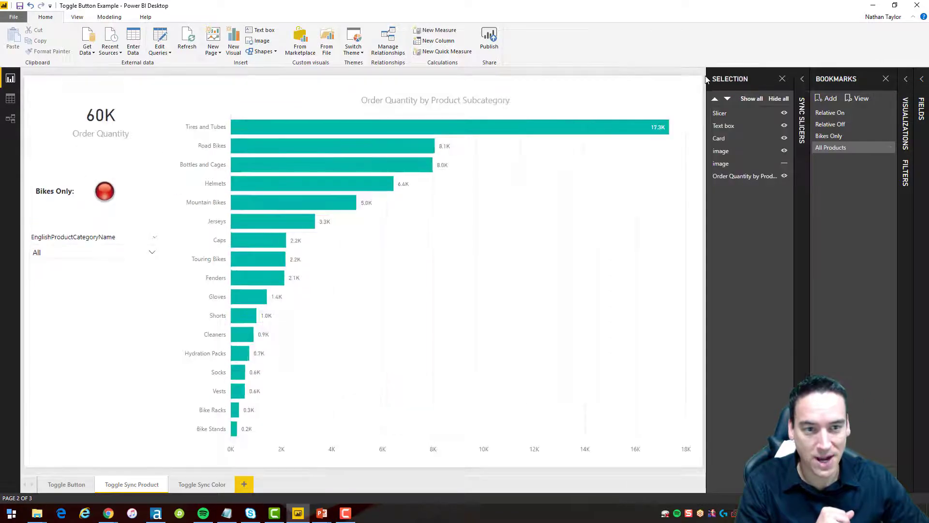
click(740, 79)
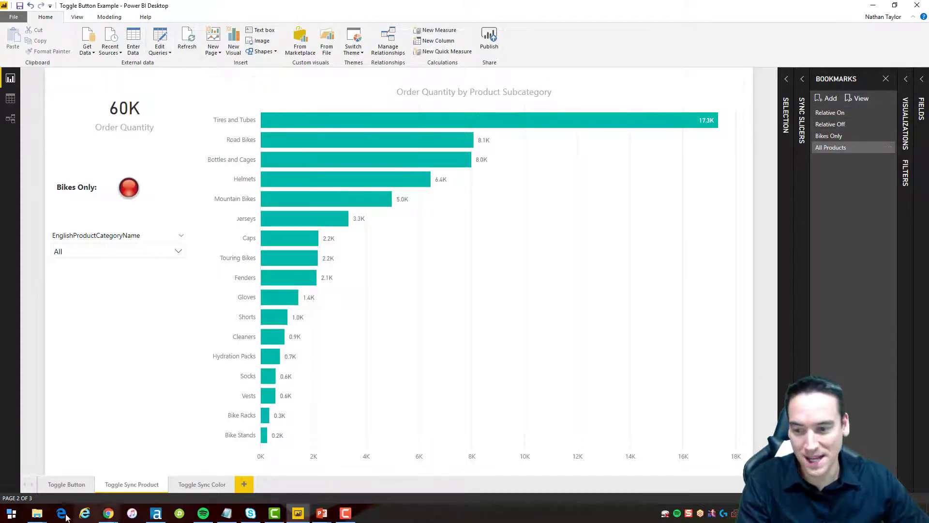
Move between the Toggle Button and Toggle Sync Product pages, dismissing the page menu
click(66, 483)
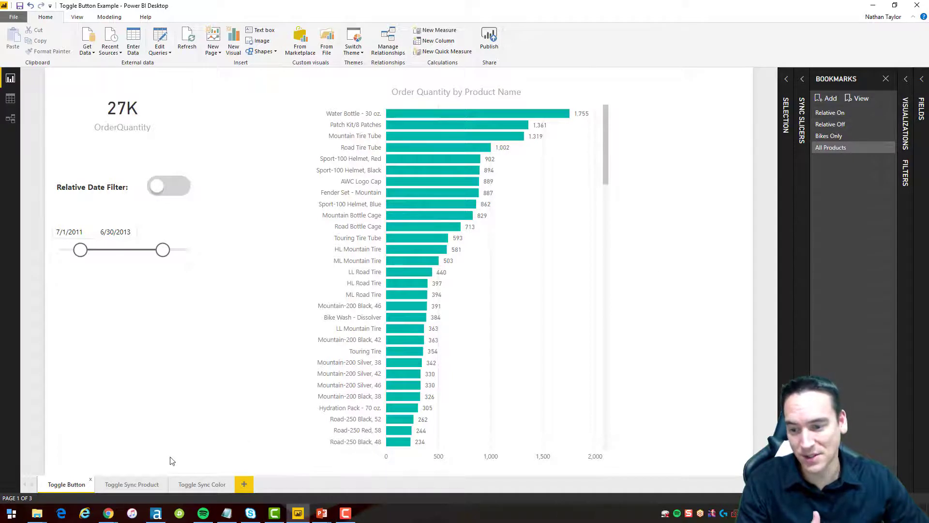
click(137, 485)
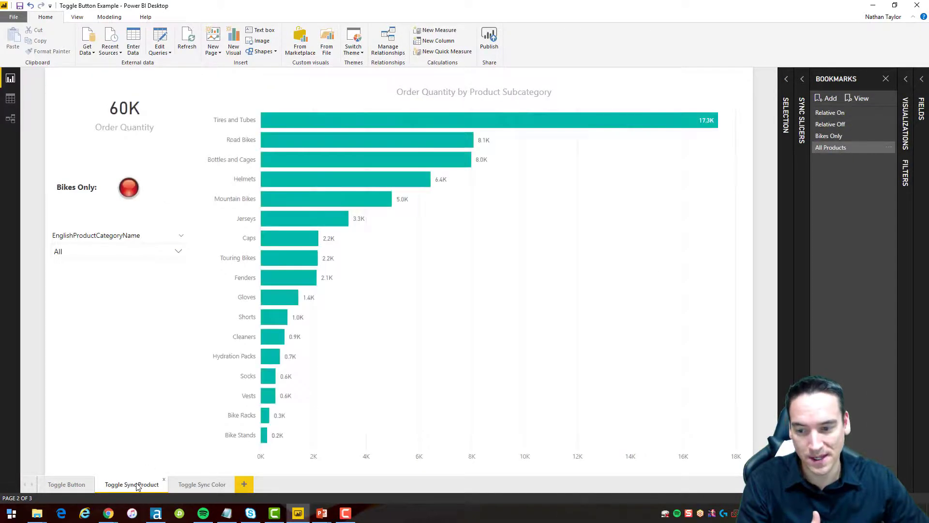
click(66, 484)
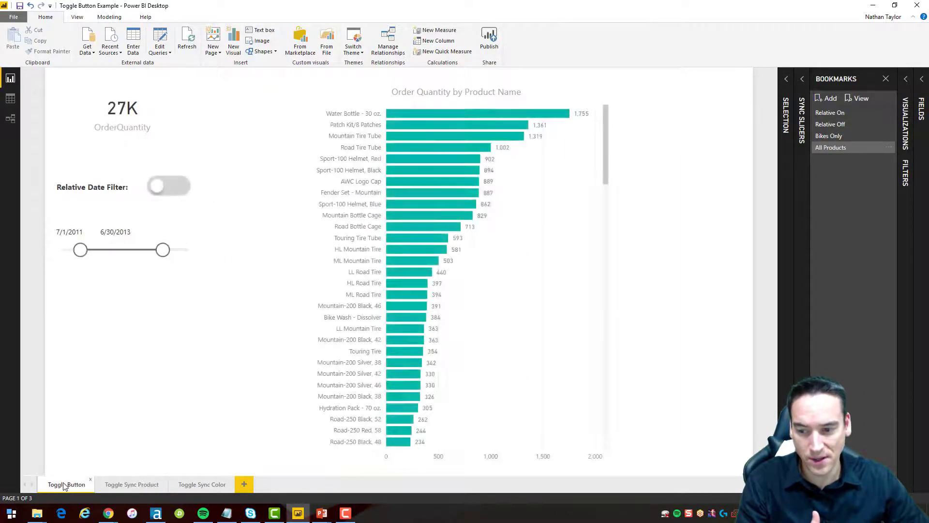
right_click(62, 486)
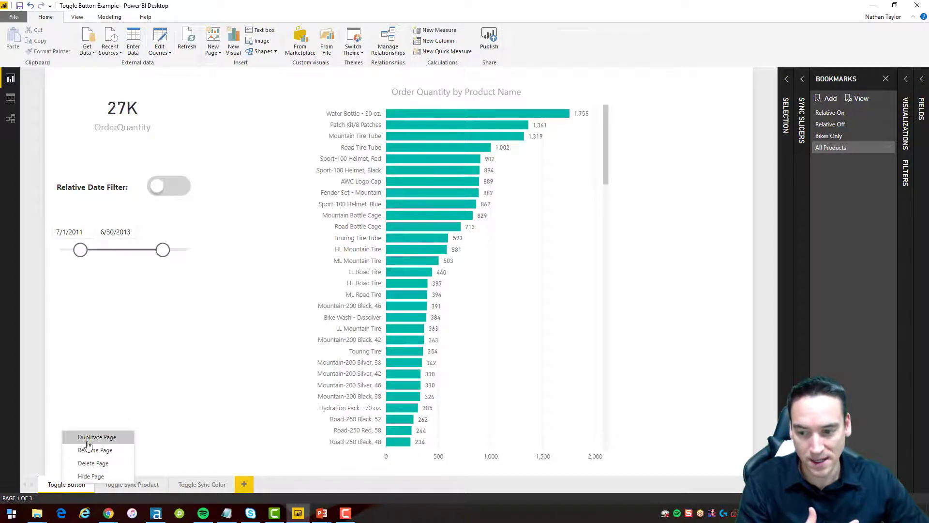
click(59, 484)
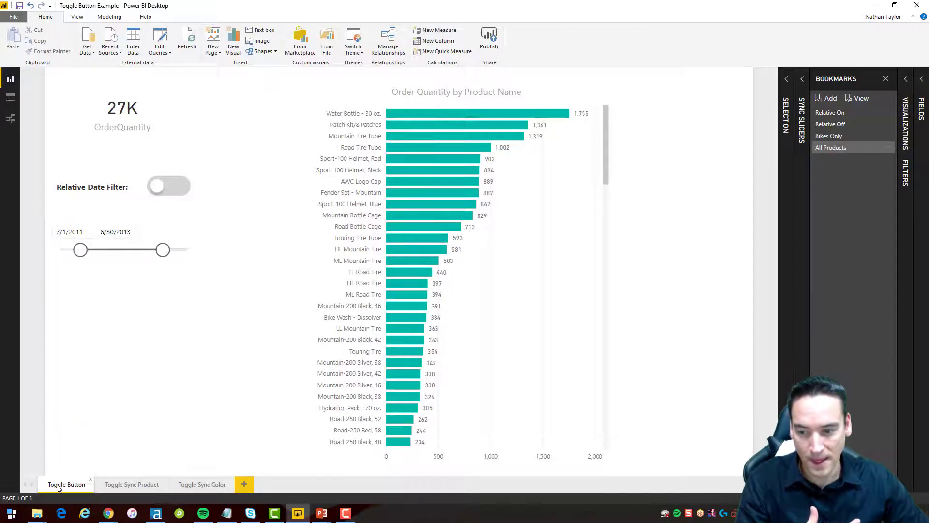
click(134, 484)
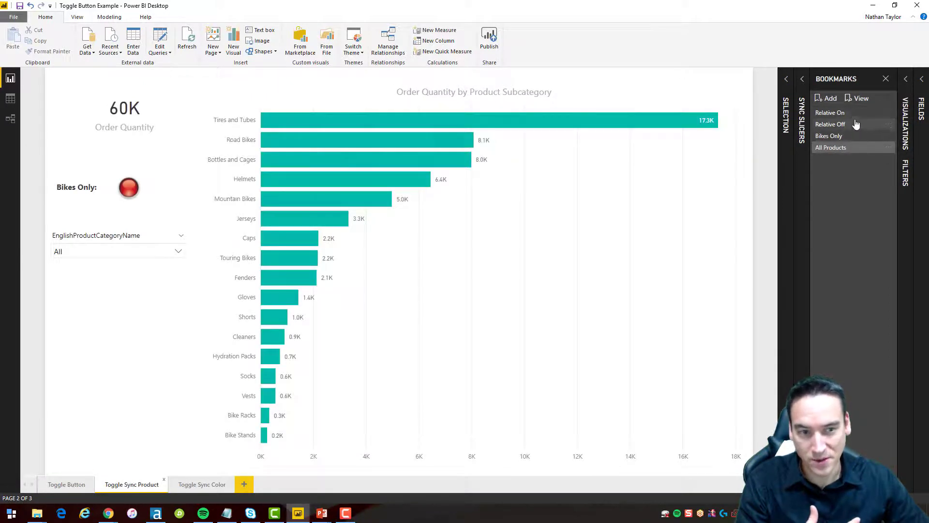
Apply the All Products bookmark on Toggle Sync Product, then check the Toggle Button page
click(835, 148)
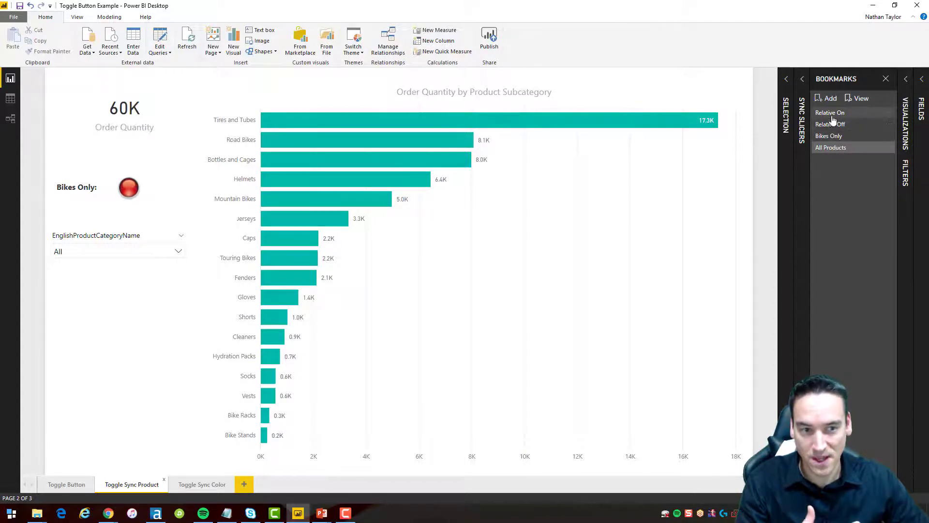
click(56, 486)
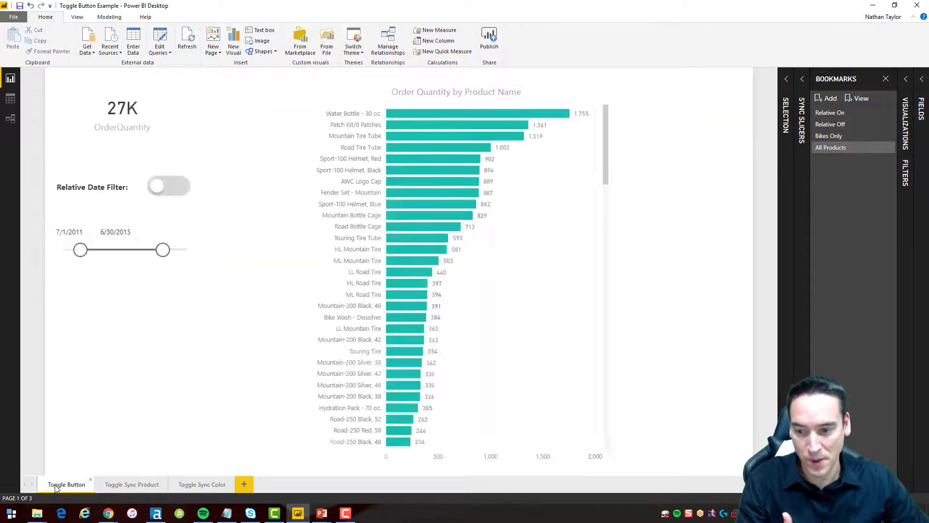
click(131, 484)
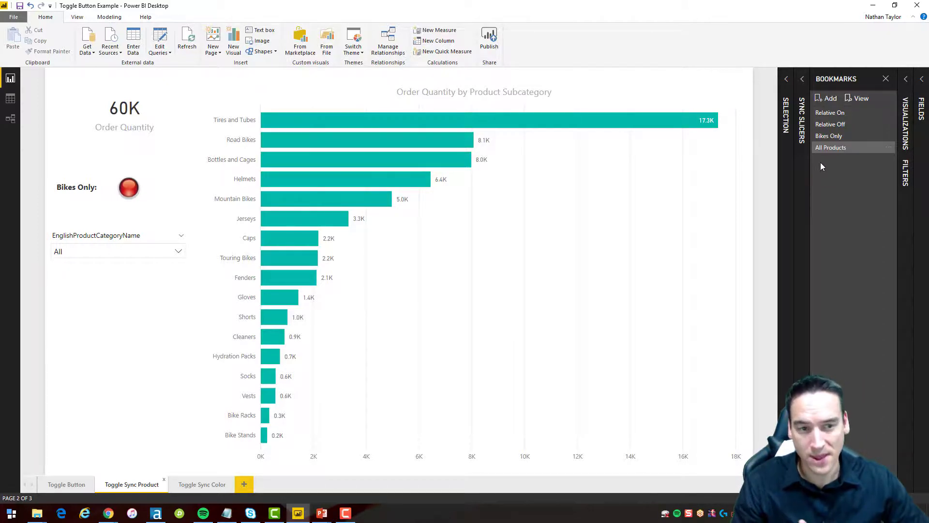
Select the red toggle image, inspect its General format settings, then hide it
click(786, 93)
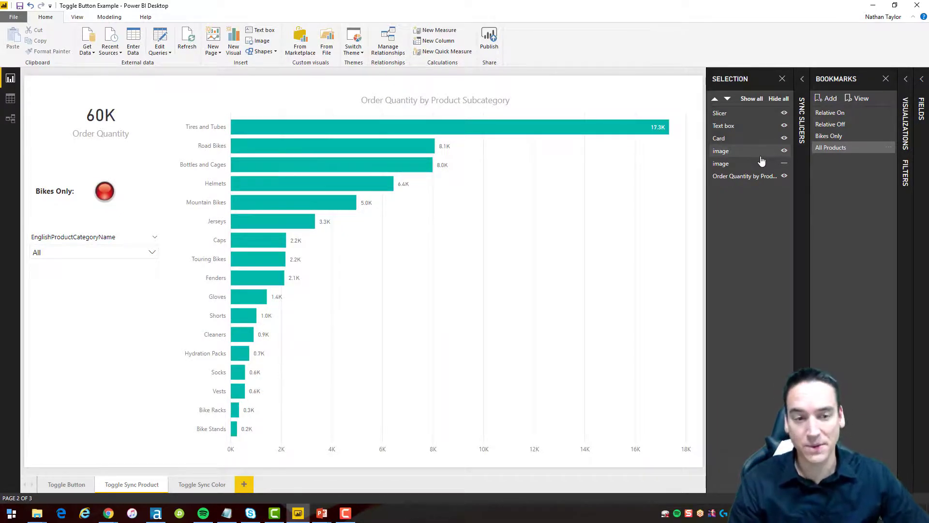
click(729, 154)
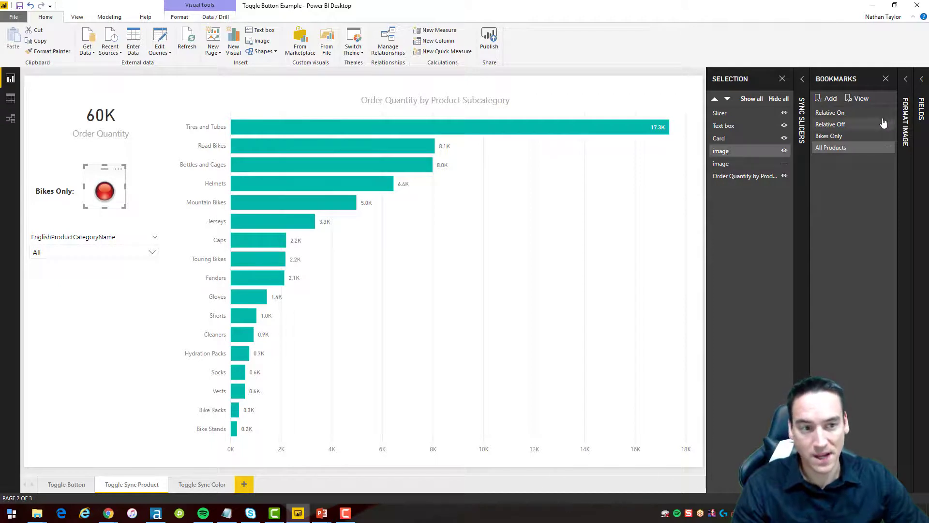
click(906, 122)
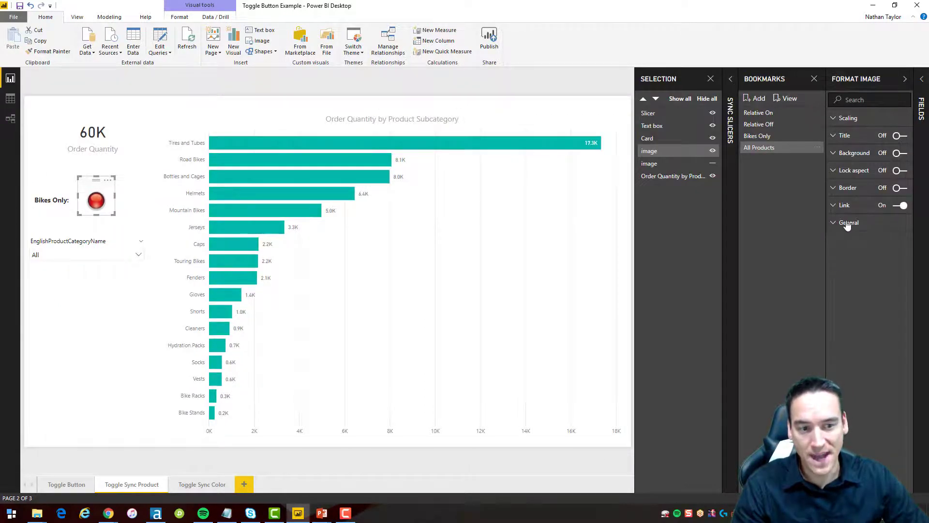
click(847, 223)
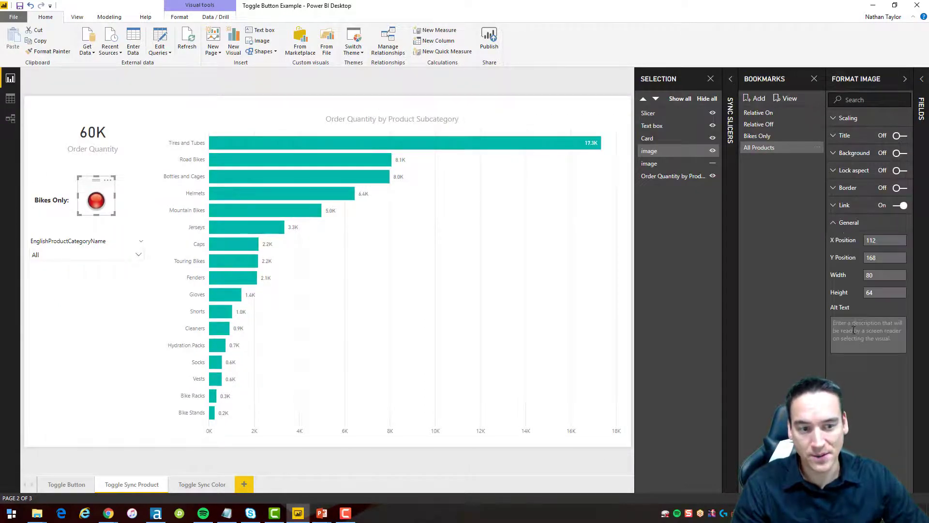
click(859, 87)
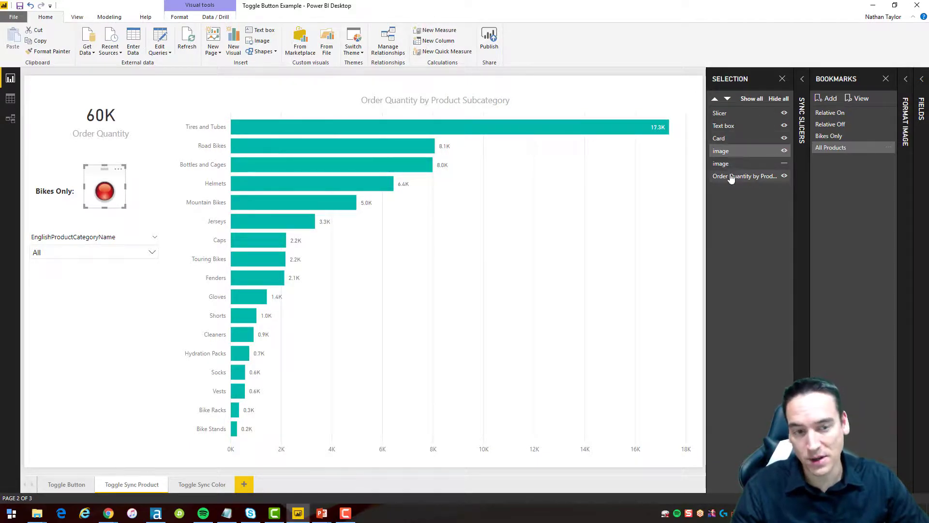
click(784, 152)
Show the red image again, apply Bikes Only, and open then dismiss its bookmark menu
click(783, 151)
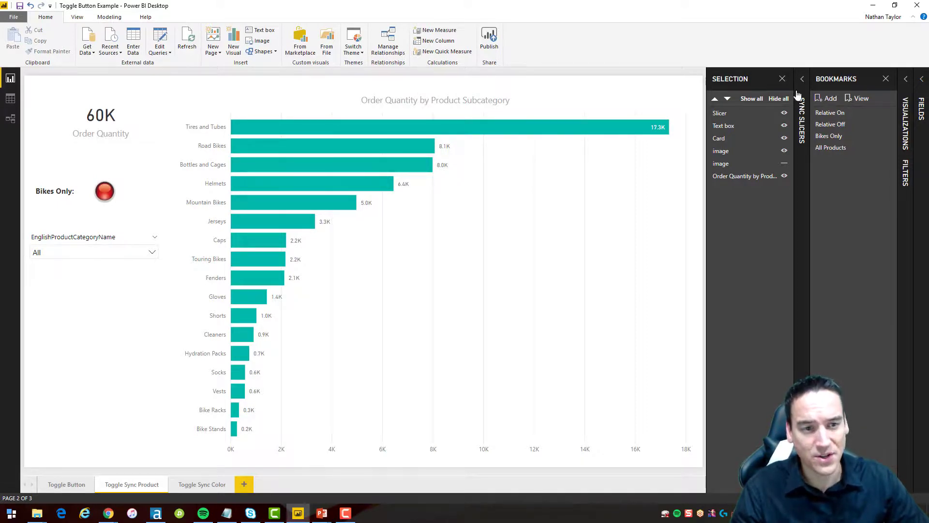
click(848, 138)
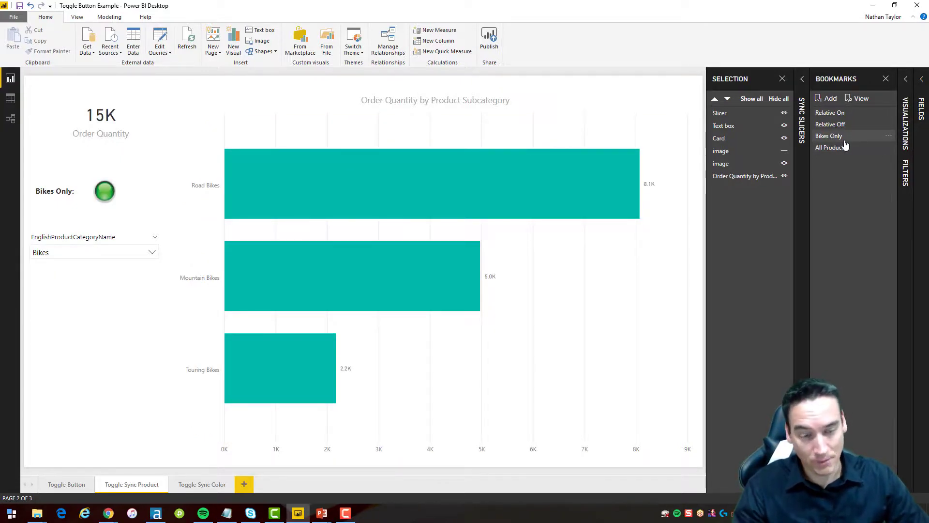
click(889, 138)
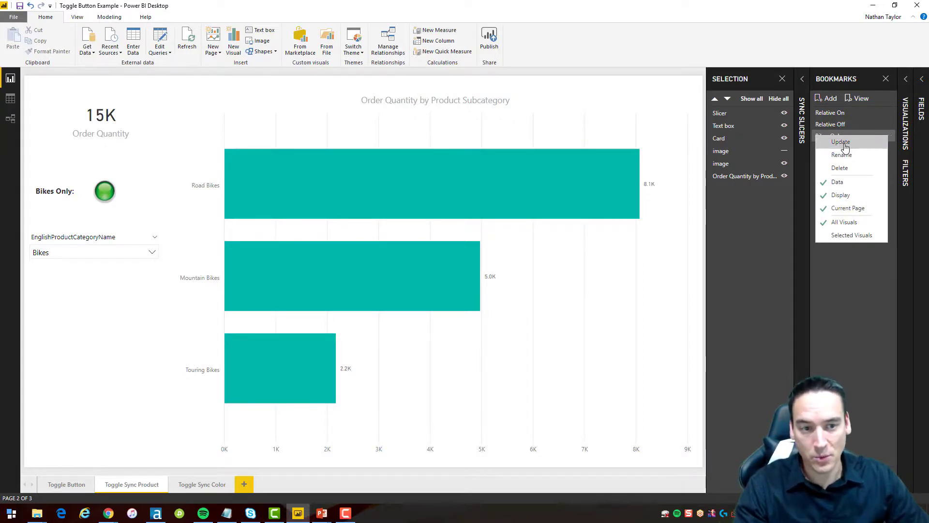
click(857, 296)
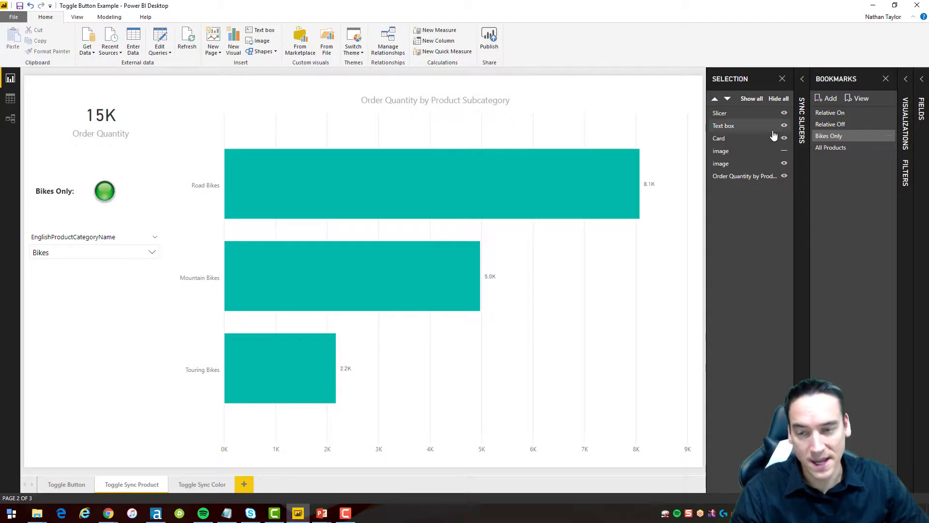